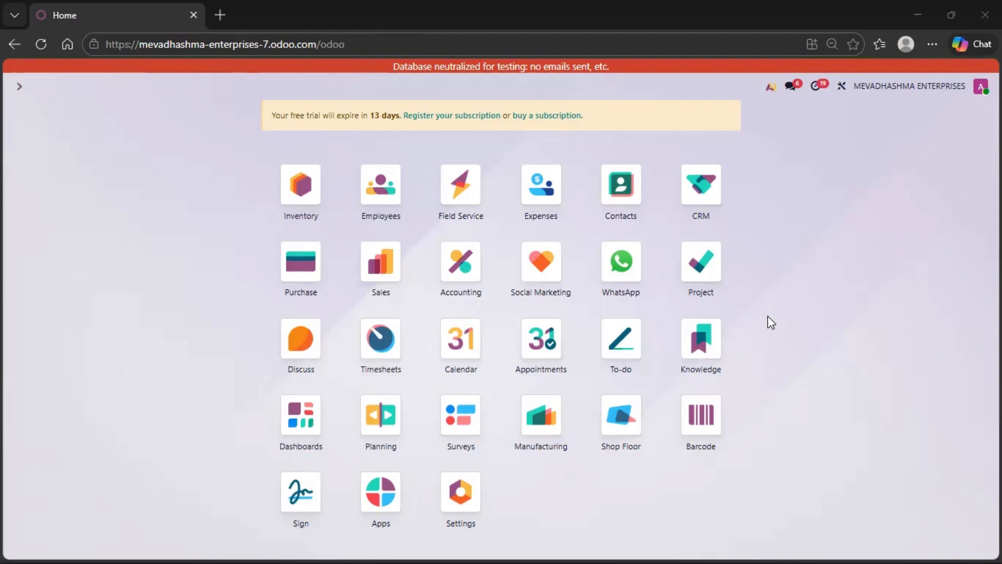
Step: Open the Inventory product catalogue and show it as a list
left_click(300, 196)
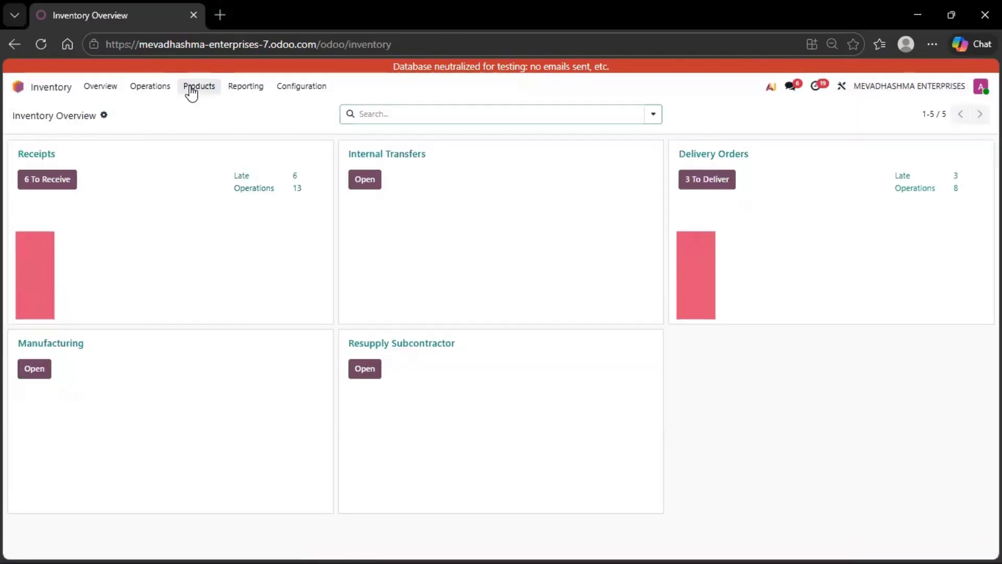
left_click(193, 89)
left_click(214, 112)
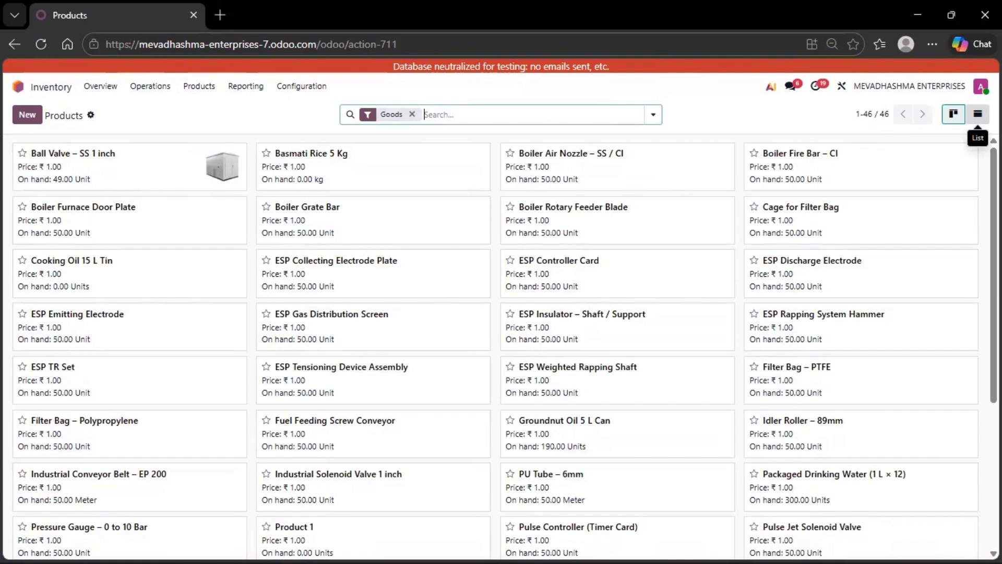
left_click(977, 114)
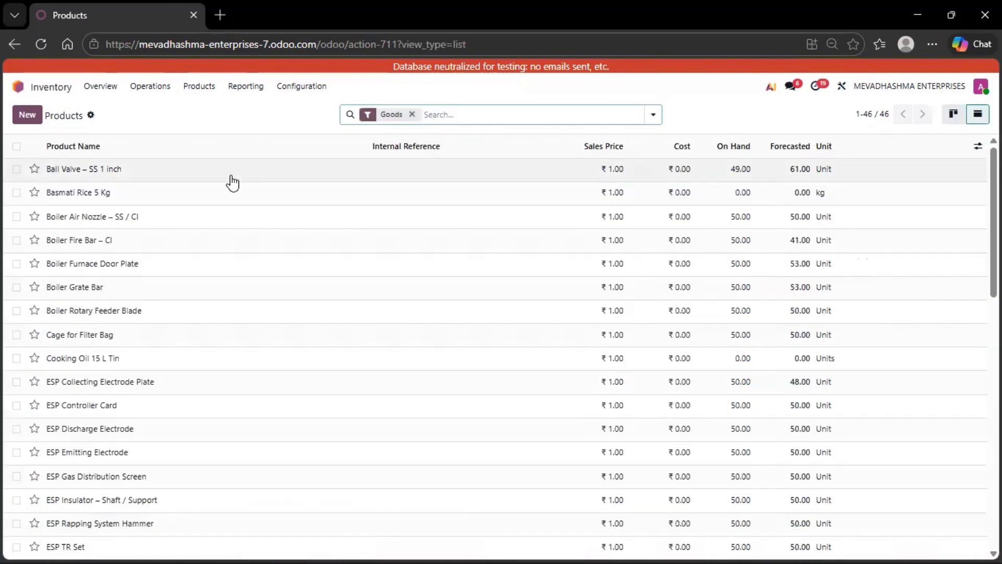
Step: Select the Ball Valve – SS 1 inch product and open the data export for it
left_click(16, 170)
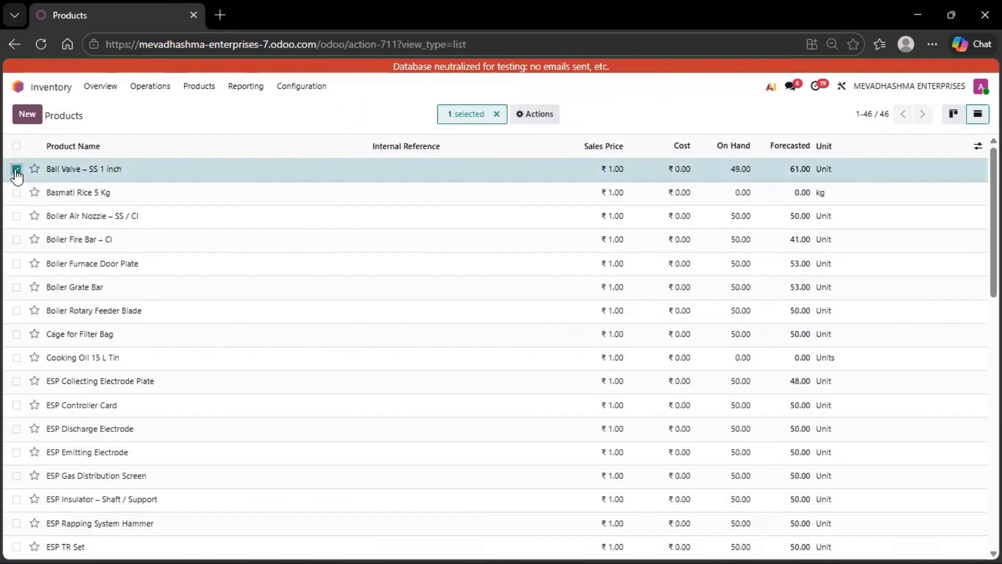
left_click(540, 114)
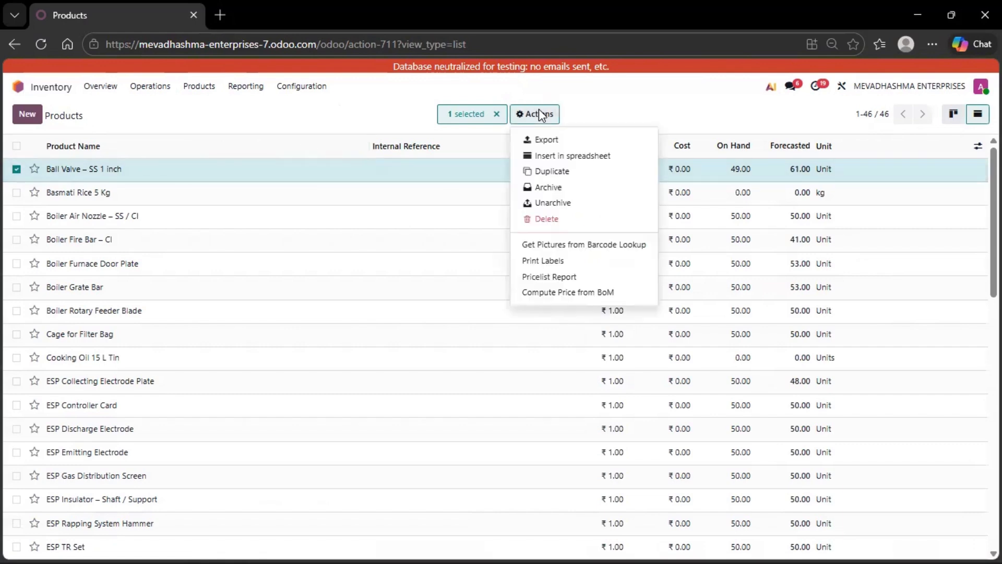
left_click(552, 142)
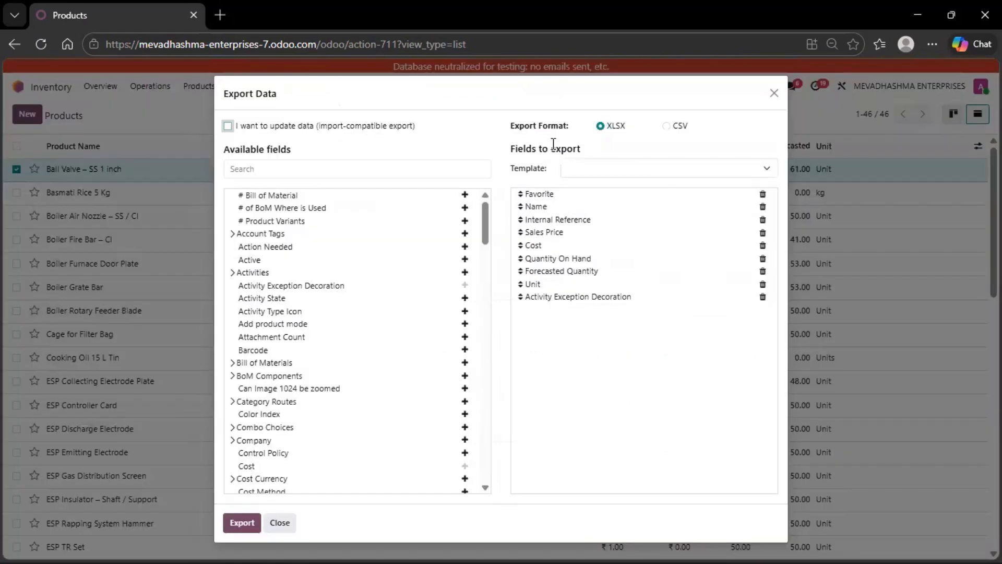
Step: Open the Ball Valve – SS 1 inch form in a separate browser tab placed first, and return to the export dialog
right_click(78, 14)
key("Escape")
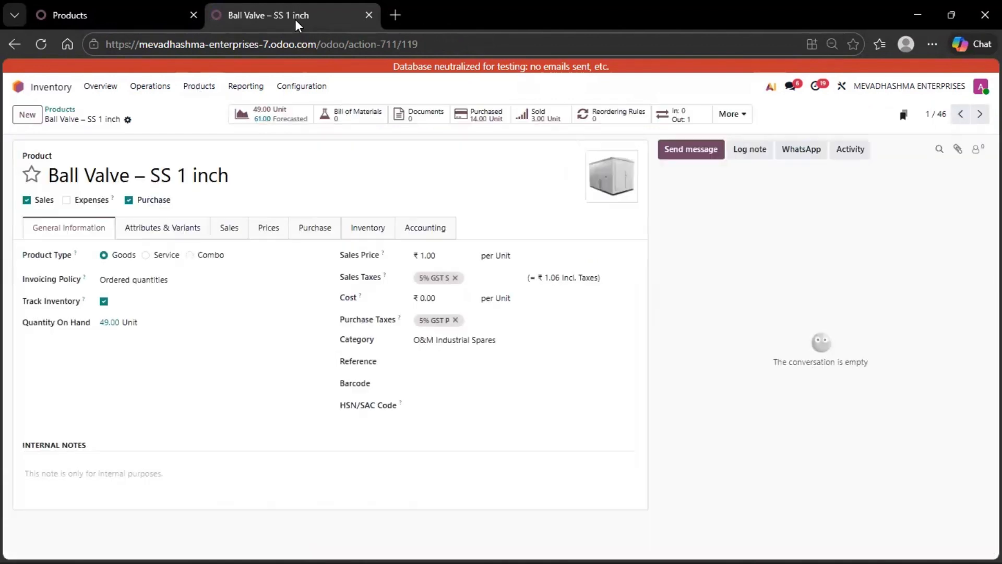
left_click_drag(295, 20, 114, 18)
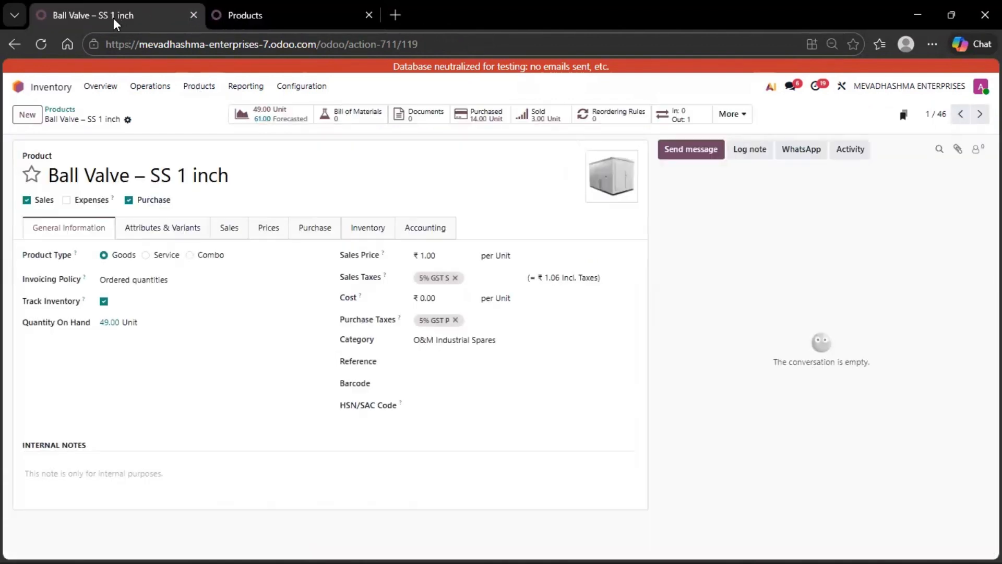
left_click(243, 17)
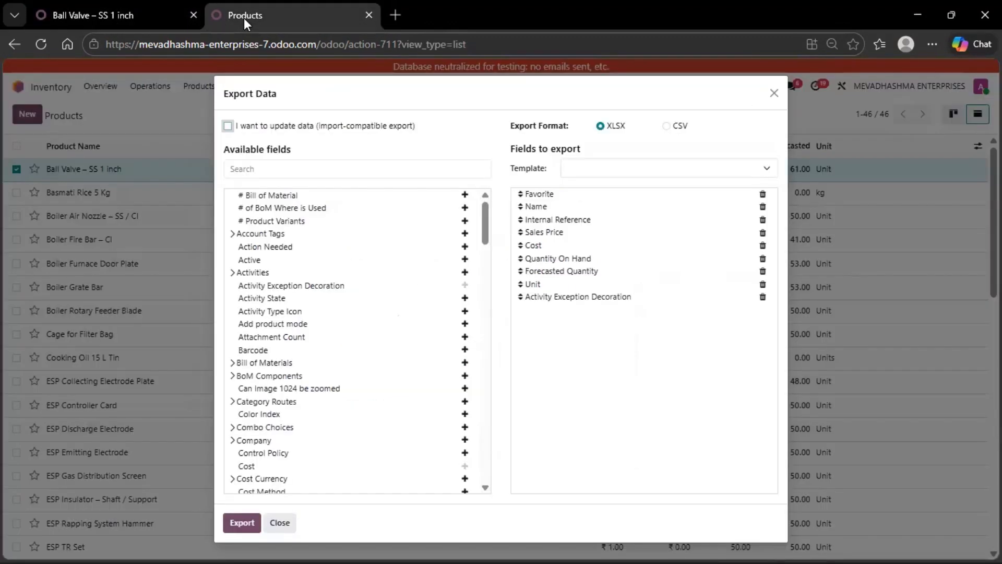
Step: Make the export import-compatible and remove Favorite and Quantity On Hand from the fields to export
left_click(228, 127)
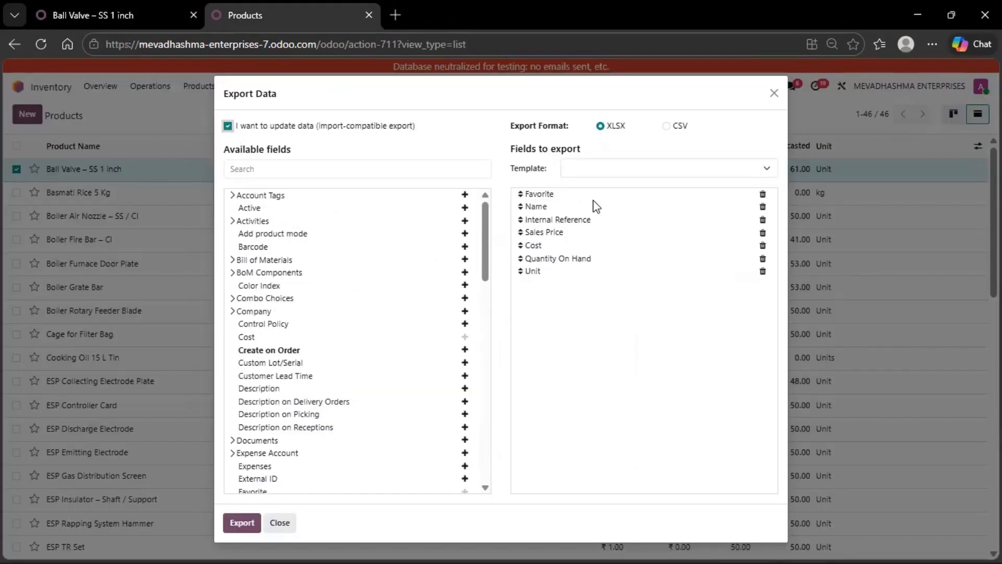
left_click(762, 195)
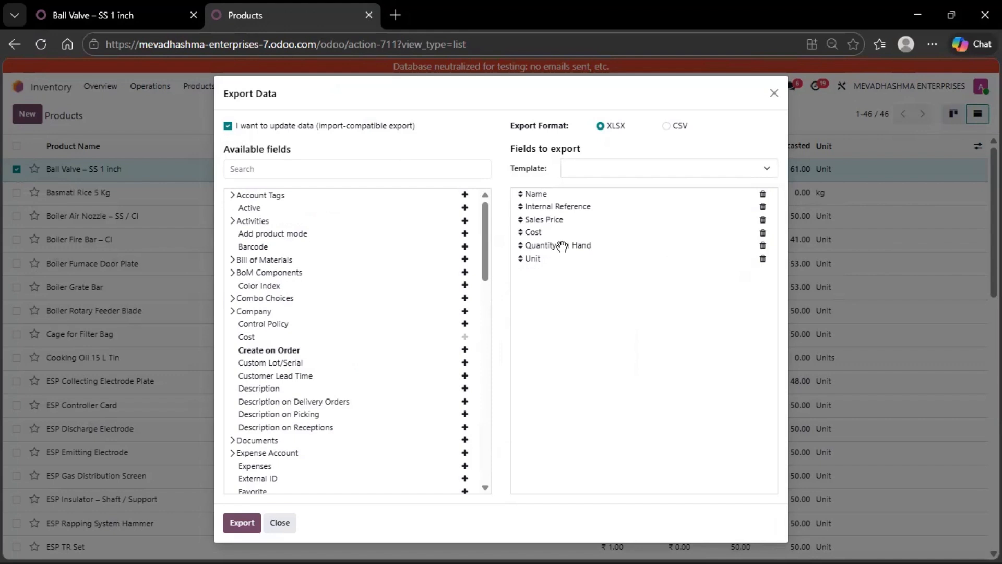
left_click(763, 246)
Step: Check the fields on the Ball Valve product form and add Product Category to the fields to export
left_click(115, 18)
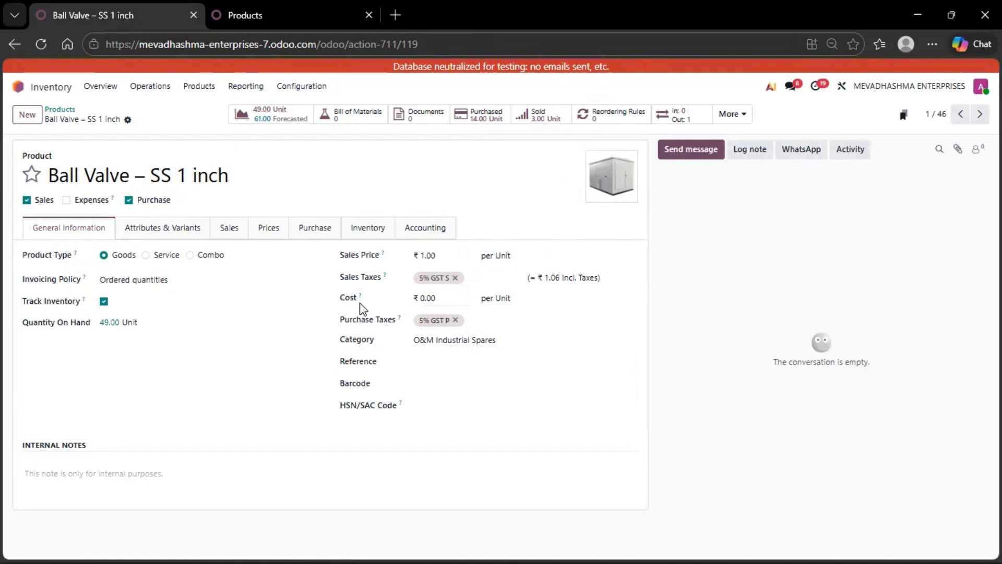
left_click(242, 21)
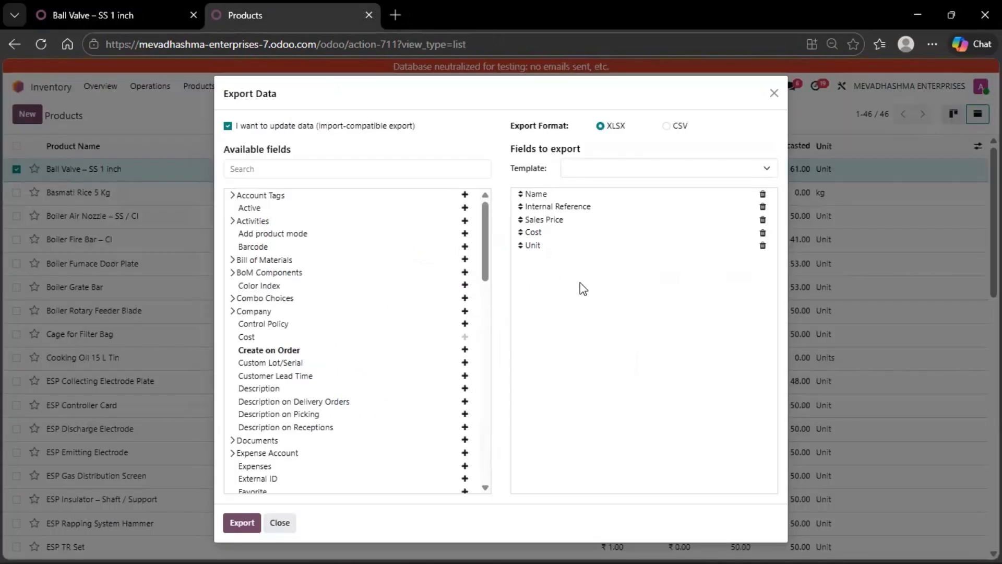
left_click(323, 170)
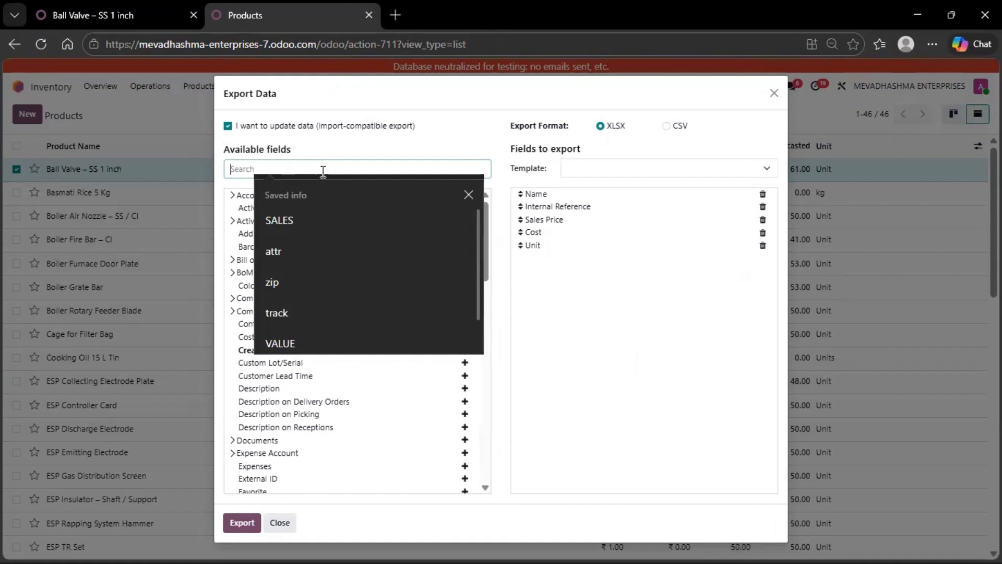
type("CA")
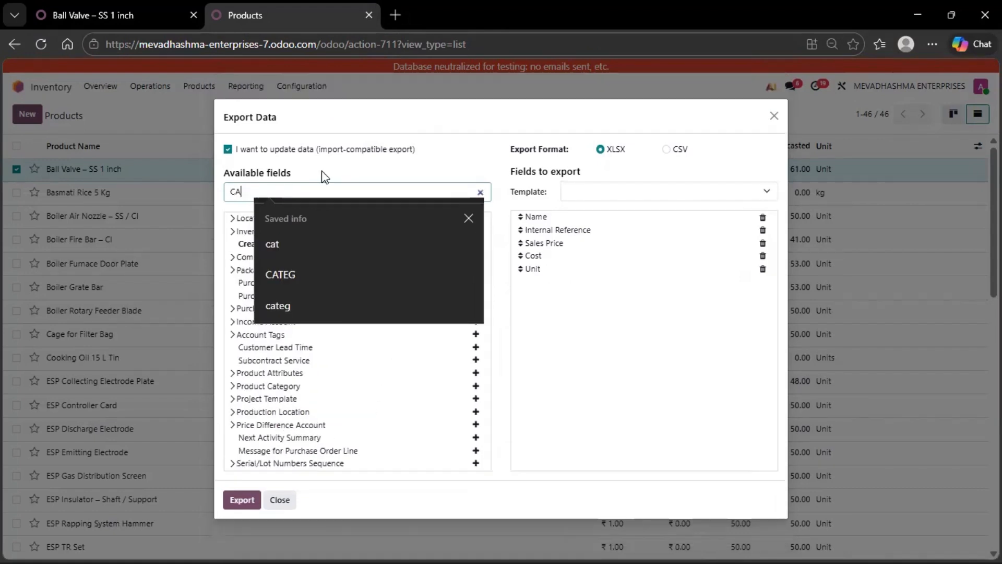
type("TE")
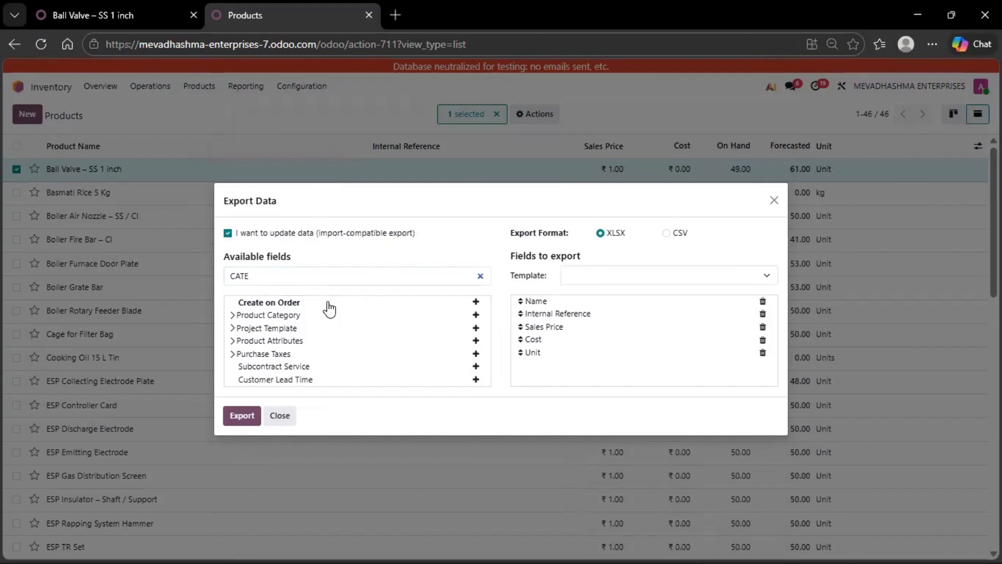
left_click(330, 316)
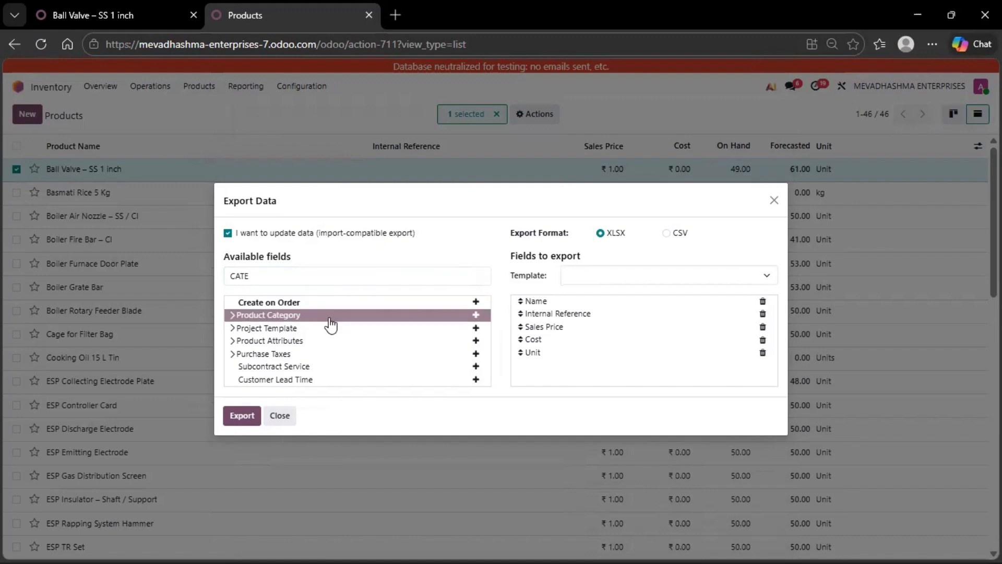
left_click(476, 315)
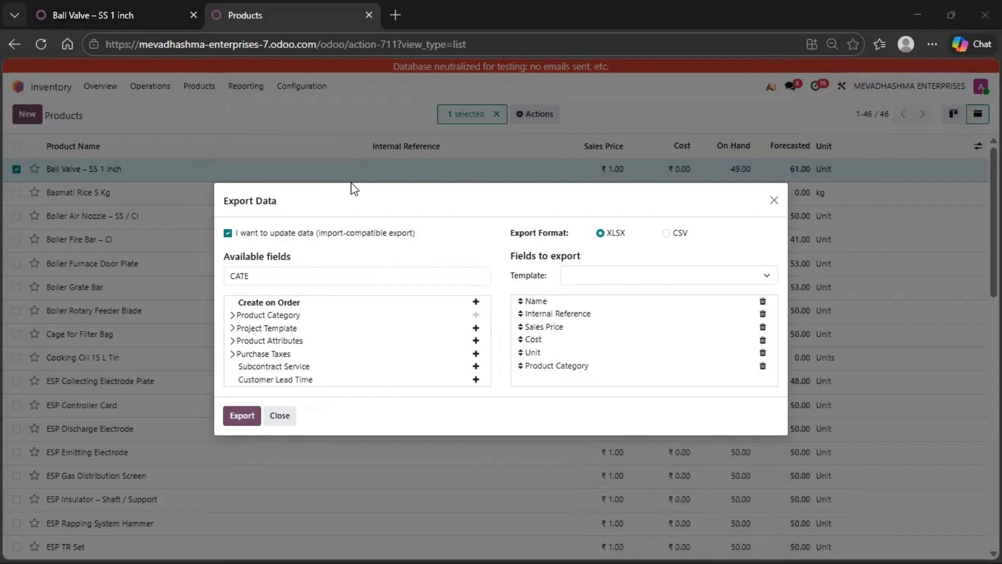
Step: Compare the export fields with the Ball Valve product form and add Barcode to the fields to export
left_click(121, 21)
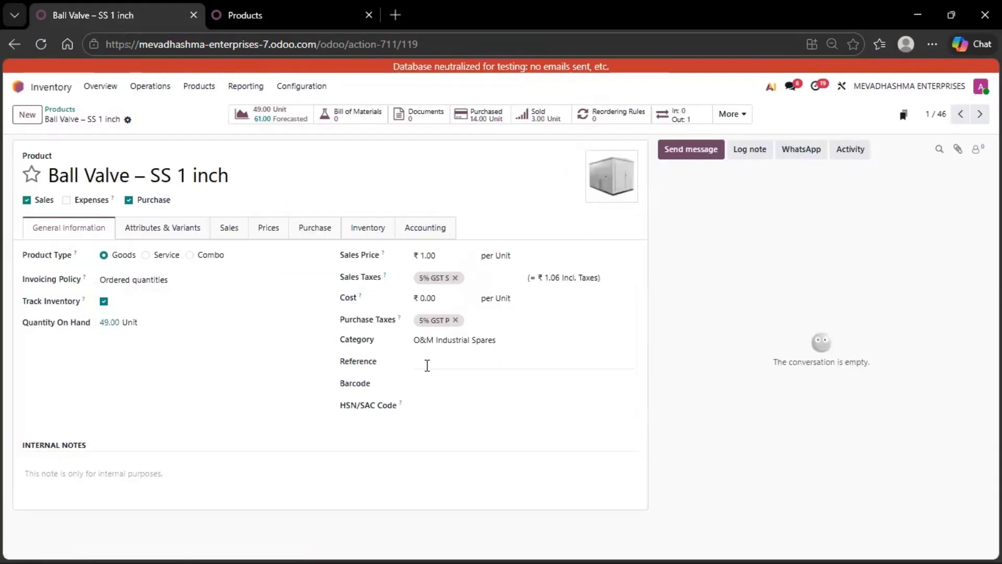
left_click(252, 21)
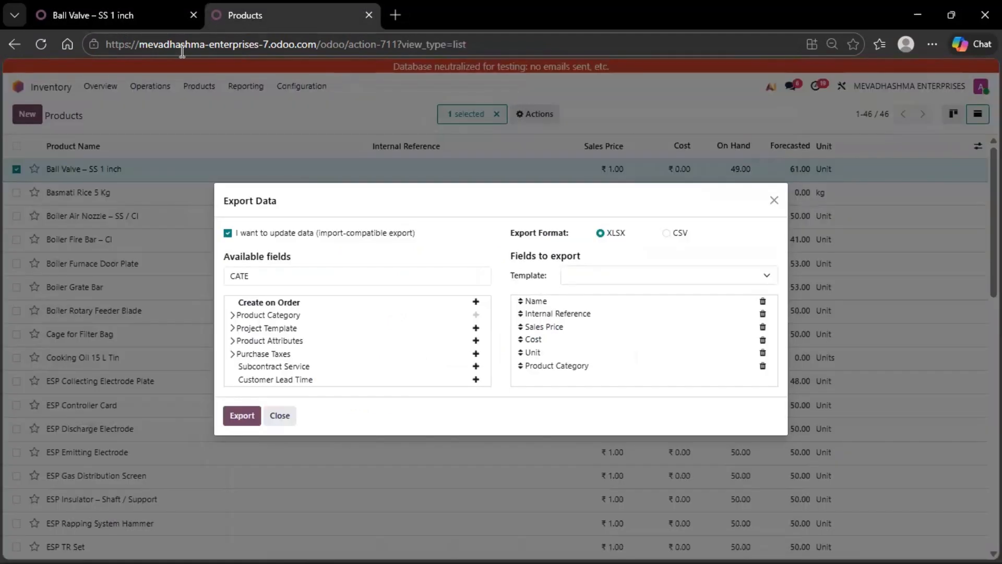
left_click(151, 18)
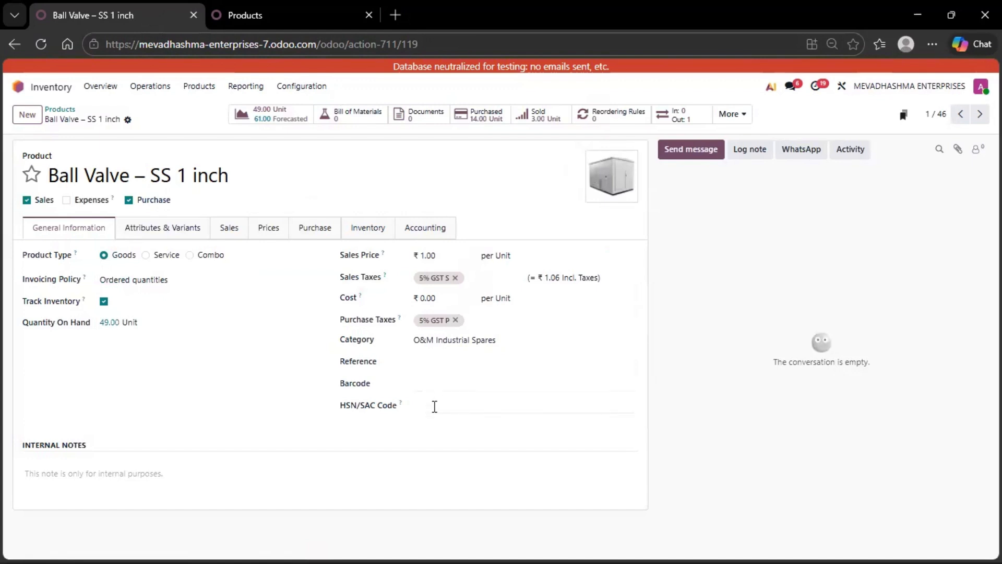
left_click(289, 17)
left_click_drag(272, 279, 180, 268)
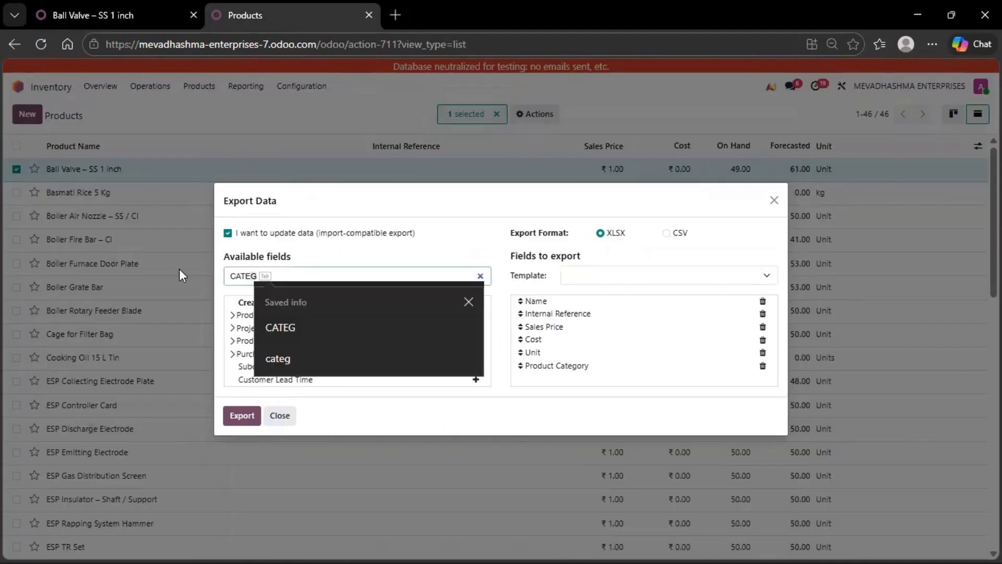
key("BackSpace")
type("BAR")
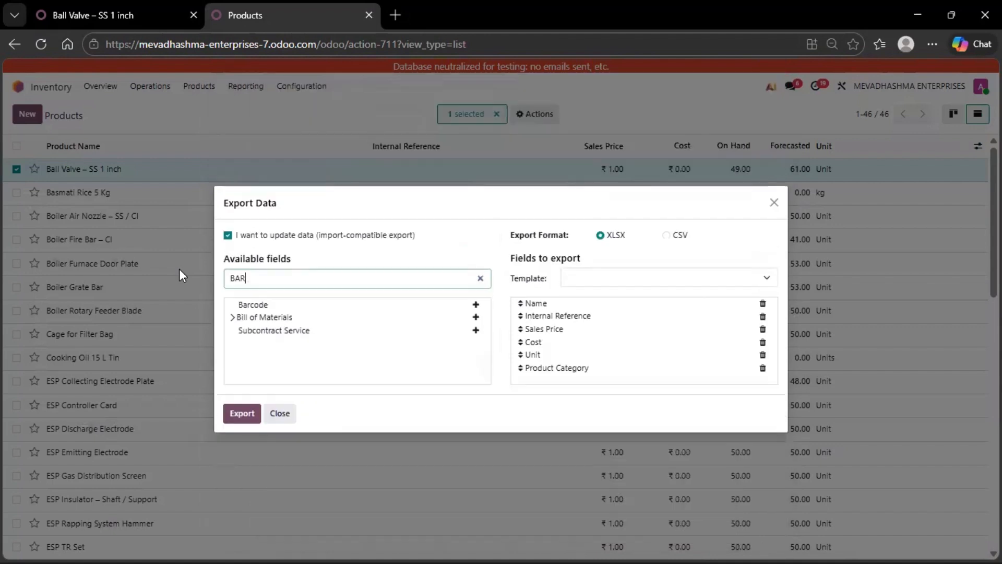
left_click(475, 305)
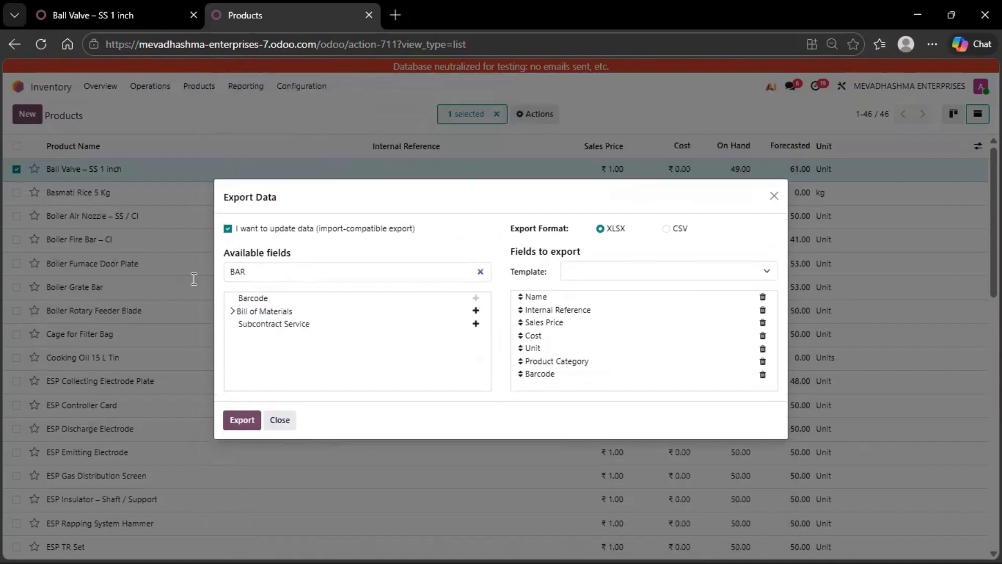
Step: Find the HSN/SAC Code field and add it to the fields to export
left_click_drag(292, 272, 152, 275)
type("HS")
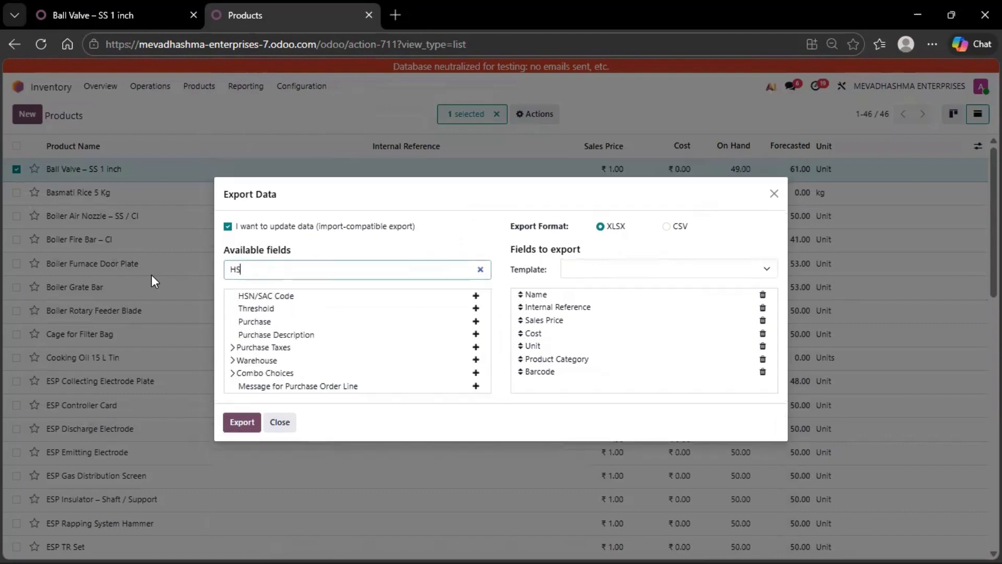
type("N")
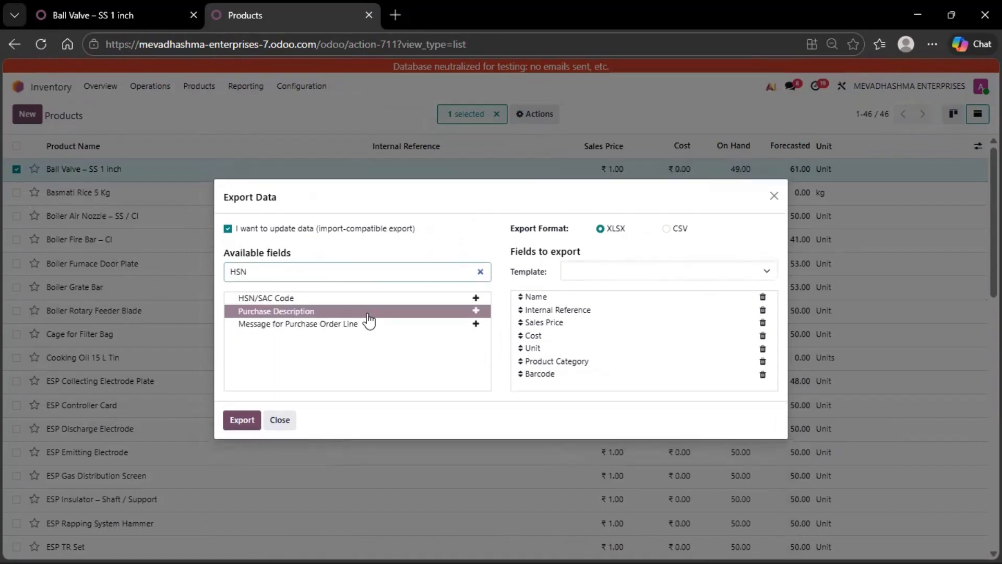
left_click(475, 298)
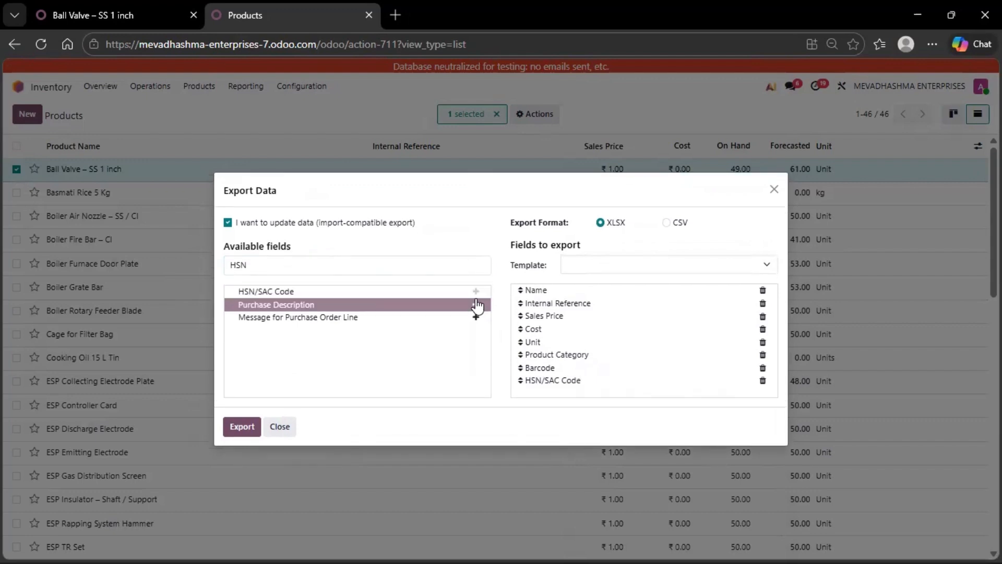
Step: Export the product data as XLSX, open the downloaded file in Excel and enable editing
left_click(243, 427)
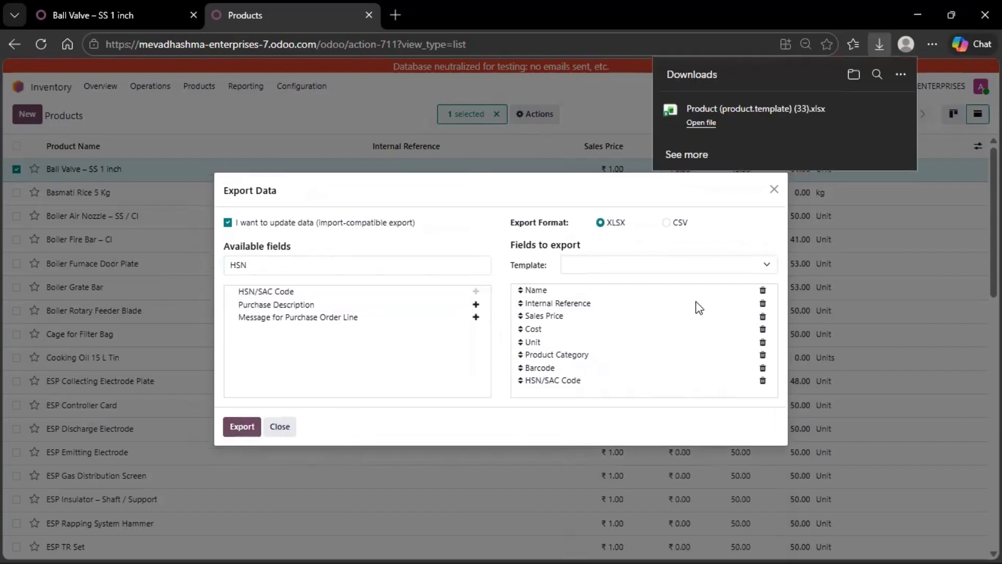
left_click(700, 123)
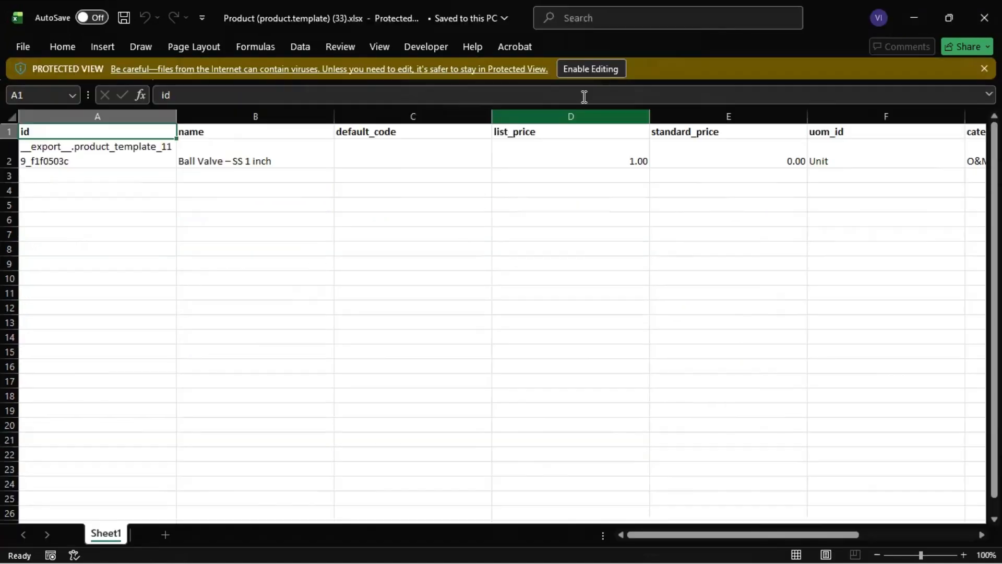
left_click(581, 69)
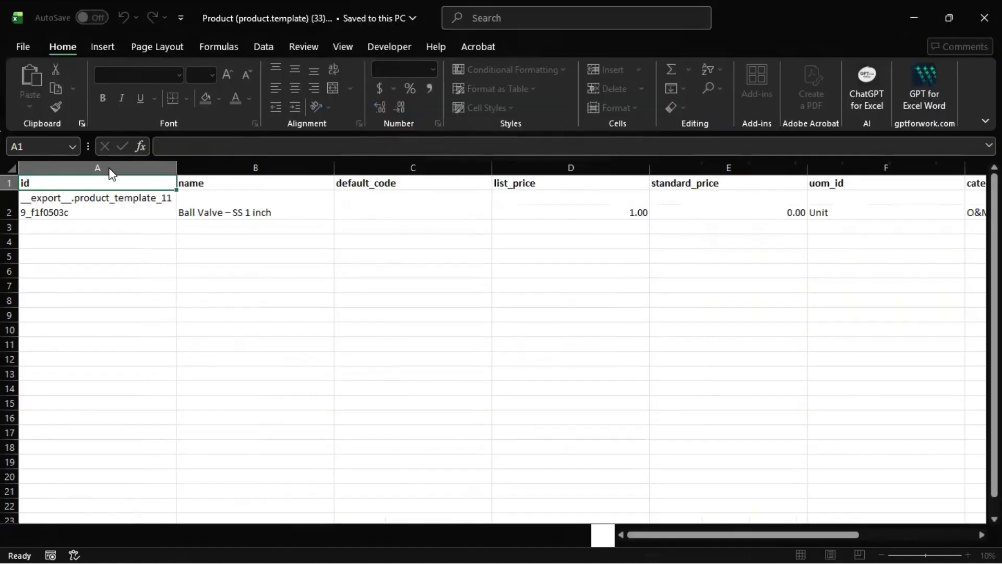
Step: Delete the id column from the exported product sheet
left_click(138, 165)
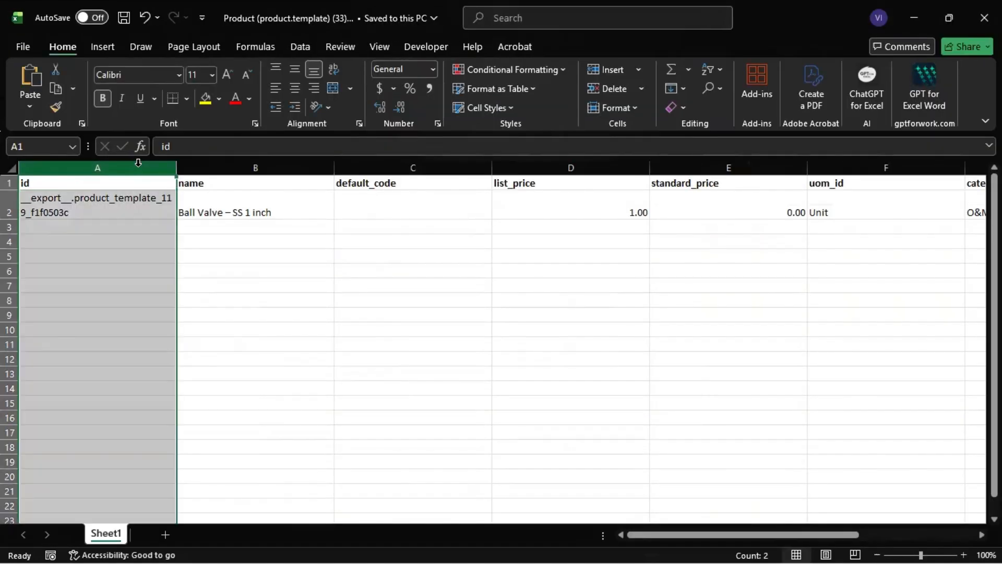
left_click(604, 91)
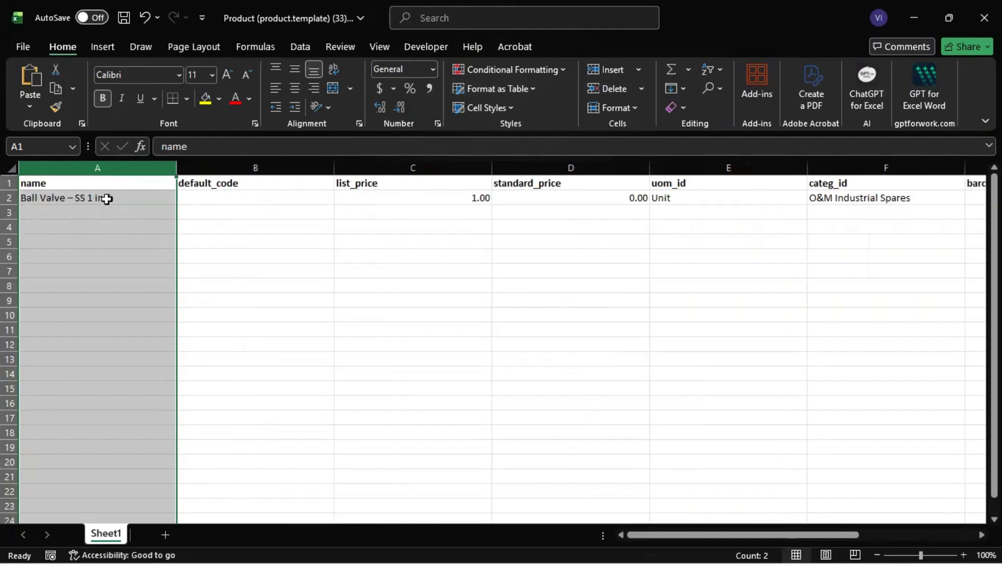
left_click(107, 198)
Step: Copy the 15 product names from the construction rental products workbook into the name column of the template, starting at A2
key("alt+Tab")
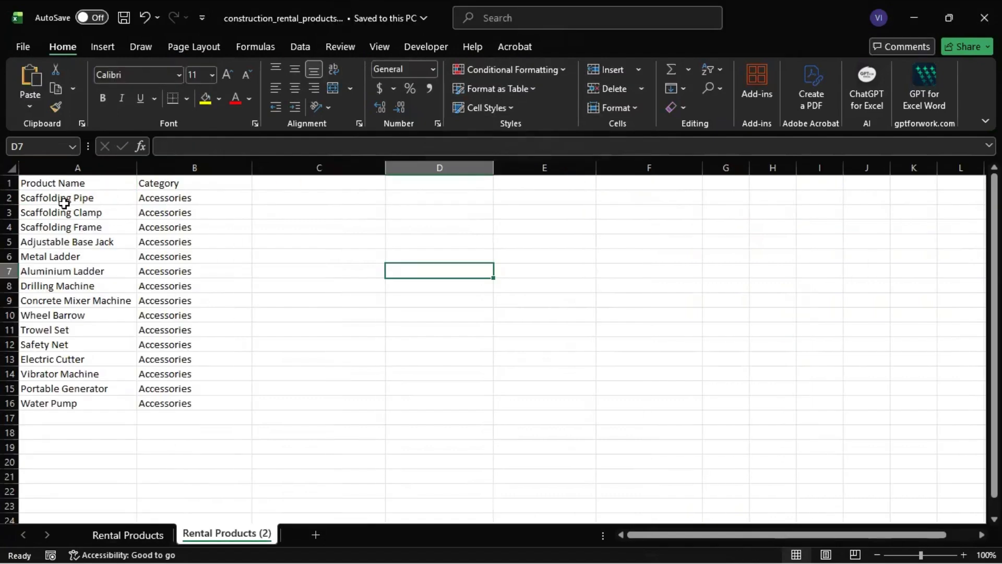
left_click_drag(66, 199, 52, 400)
key("ctrl+c")
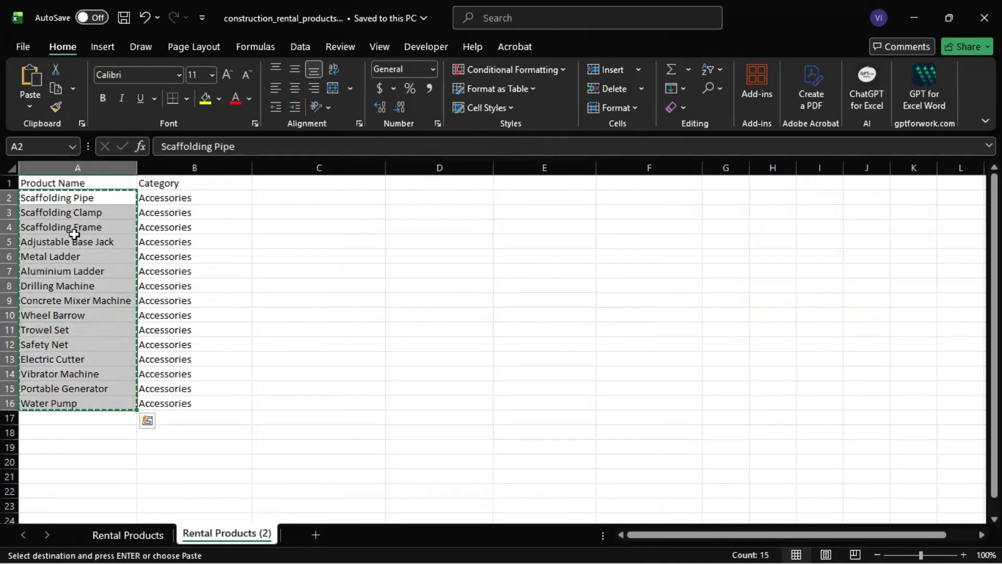
key("alt+Tab")
left_click(75, 197)
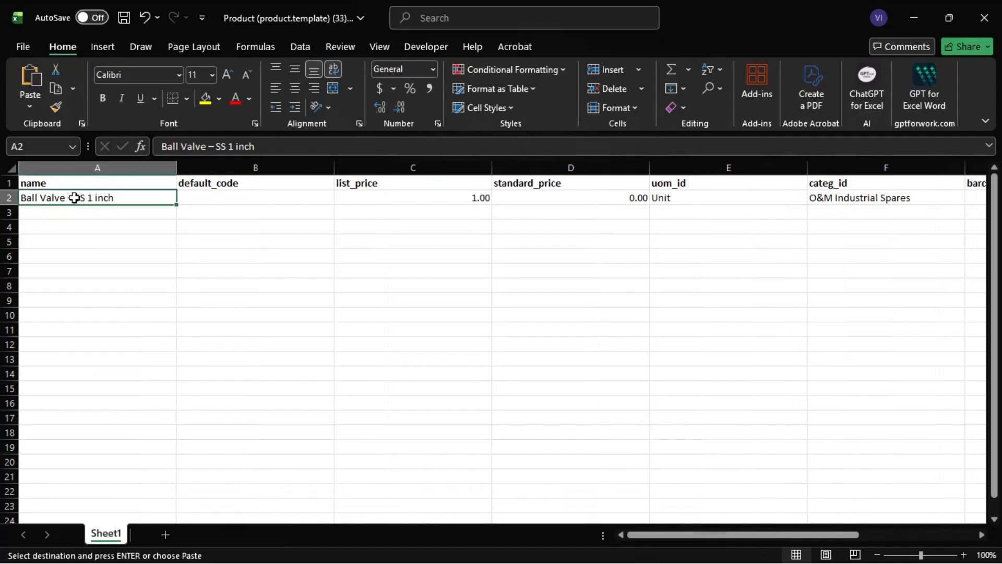
key("ctrl+v")
Step: Copy the Accessories category values from the rental products workbook into the template's categ_id column, starting at F2
left_click(210, 195)
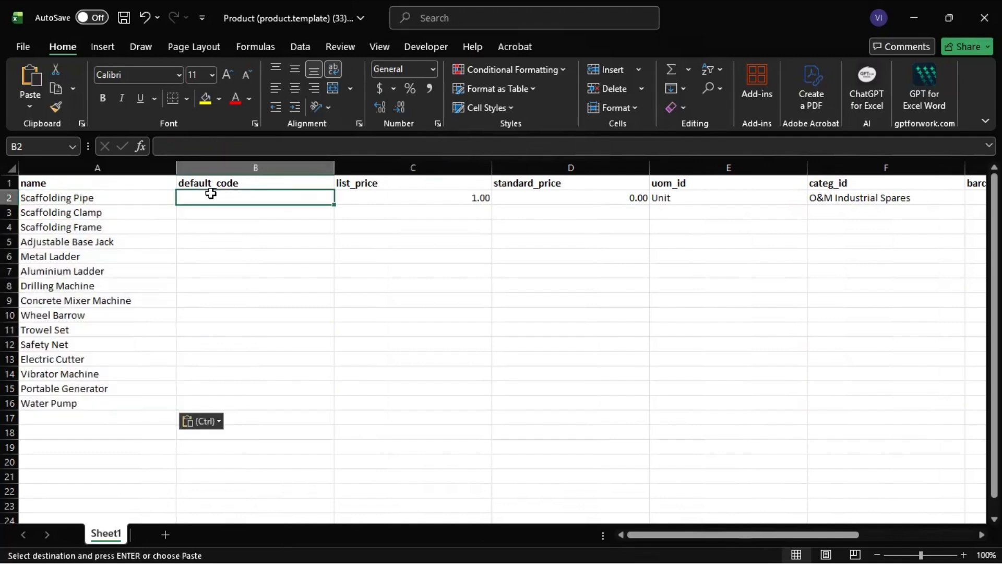
key("alt+Tab")
left_click_drag(160, 196, 163, 405)
key("ctrl+c")
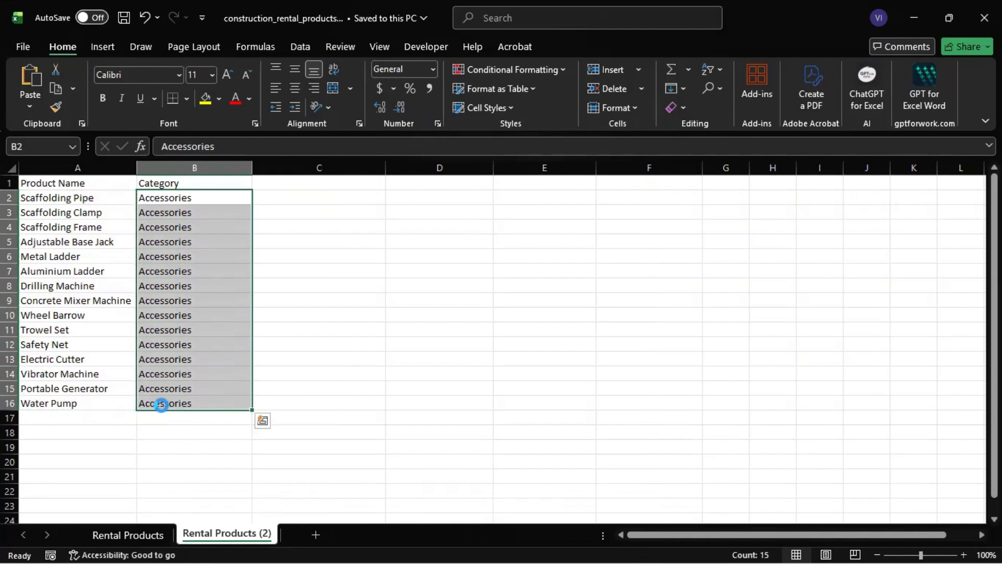
key("alt+Tab")
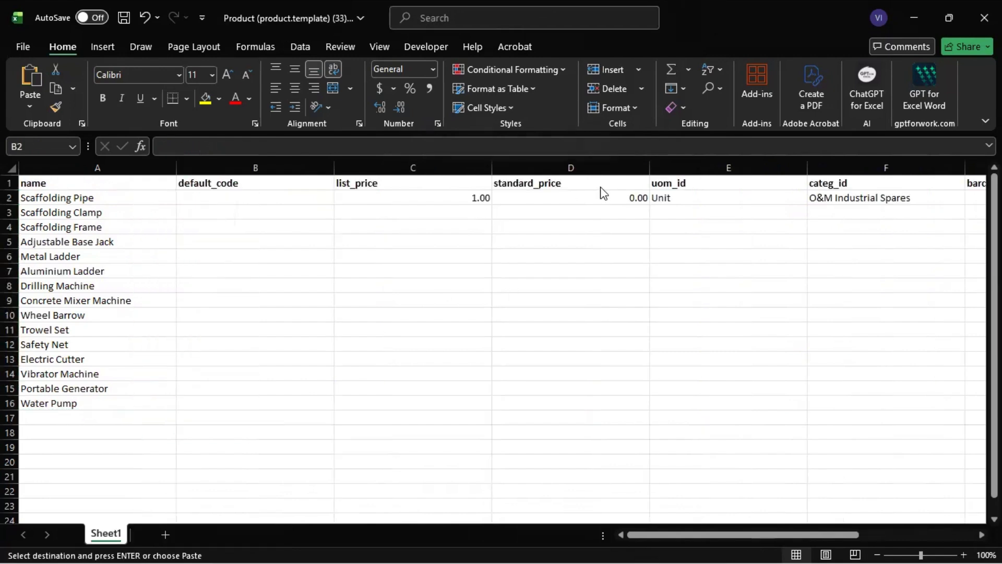
left_click(853, 198)
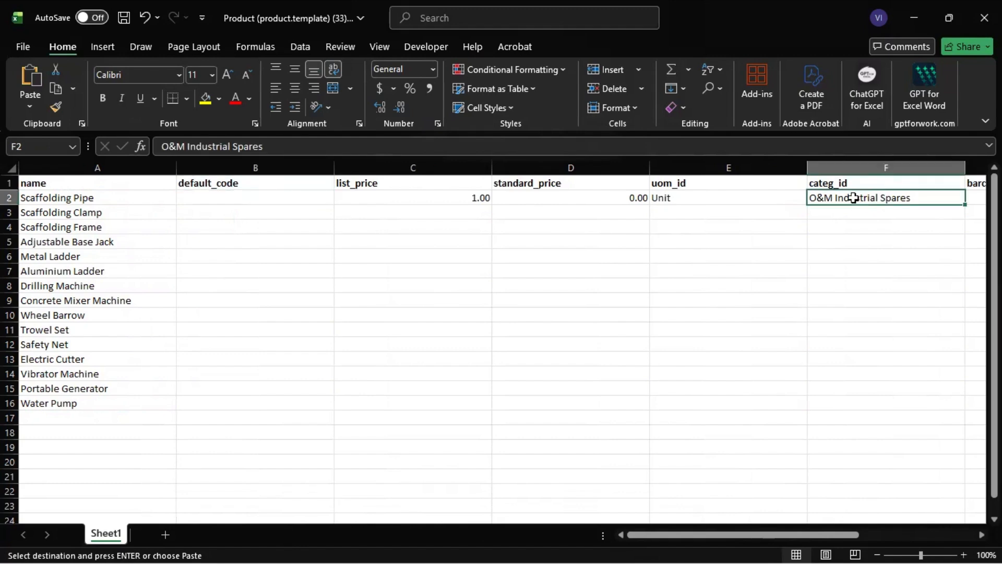
key("ctrl+v")
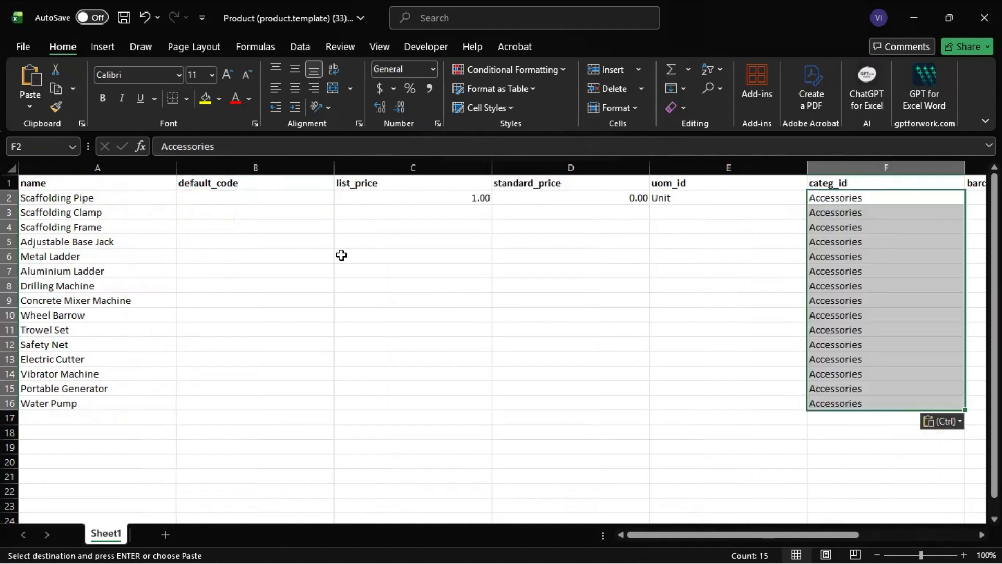
Step: Enter PART001 as the default_code for Scaffolding Pipe in B2
left_click(242, 196)
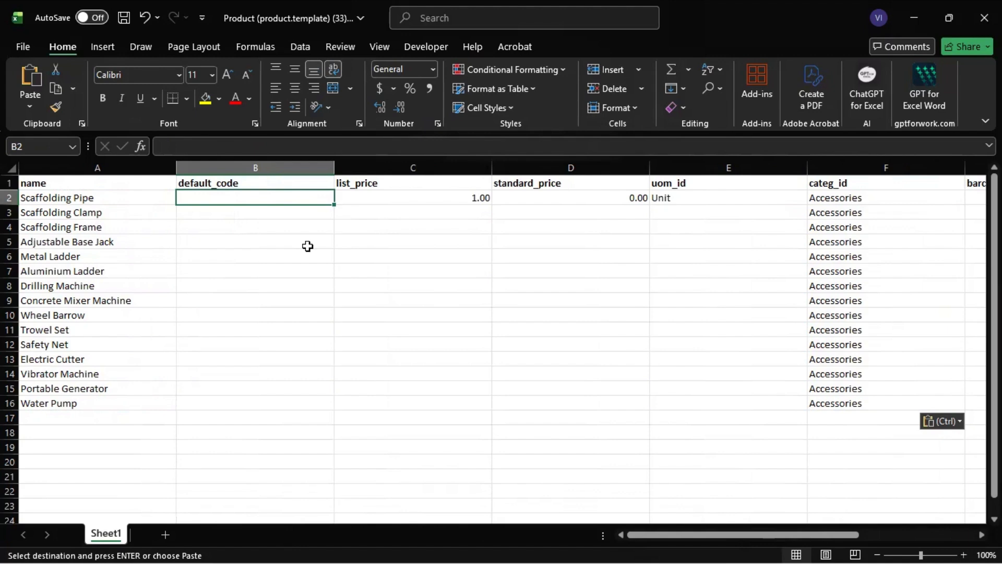
key("Escape")
type("P")
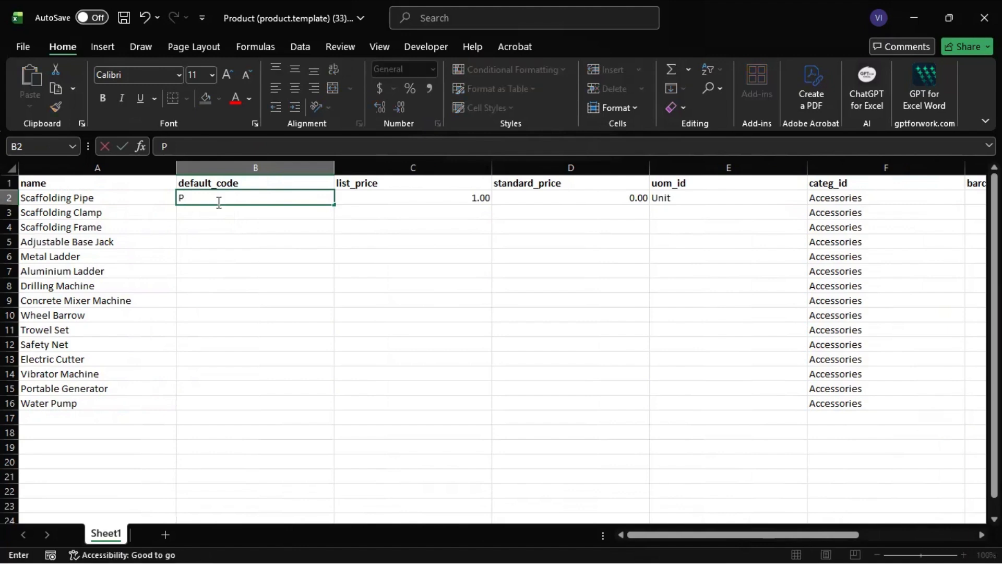
key("BackSpace")
type("part")
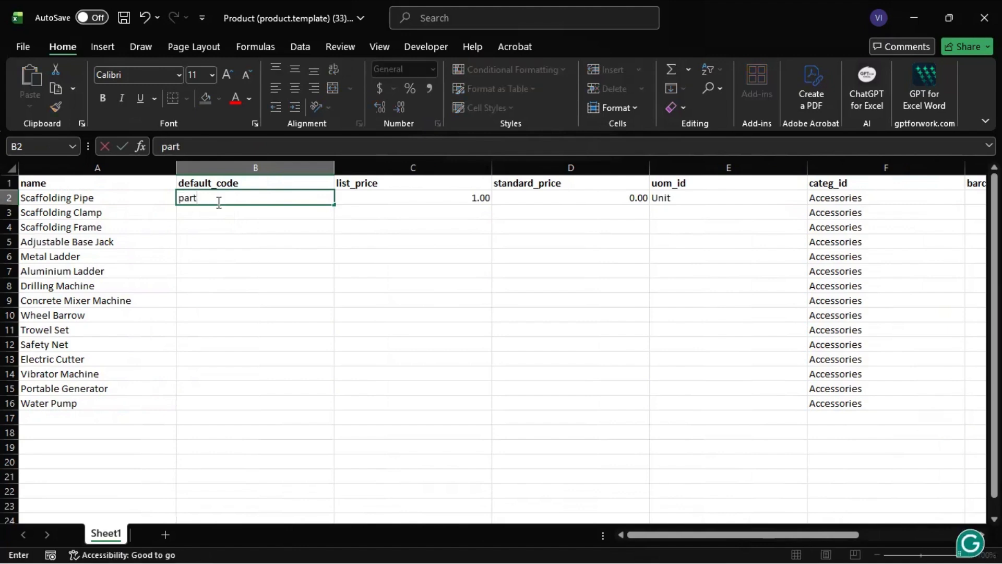
key("BackSpace")
key("BackSpace")
key("BackSpace")
key("BackSpace")
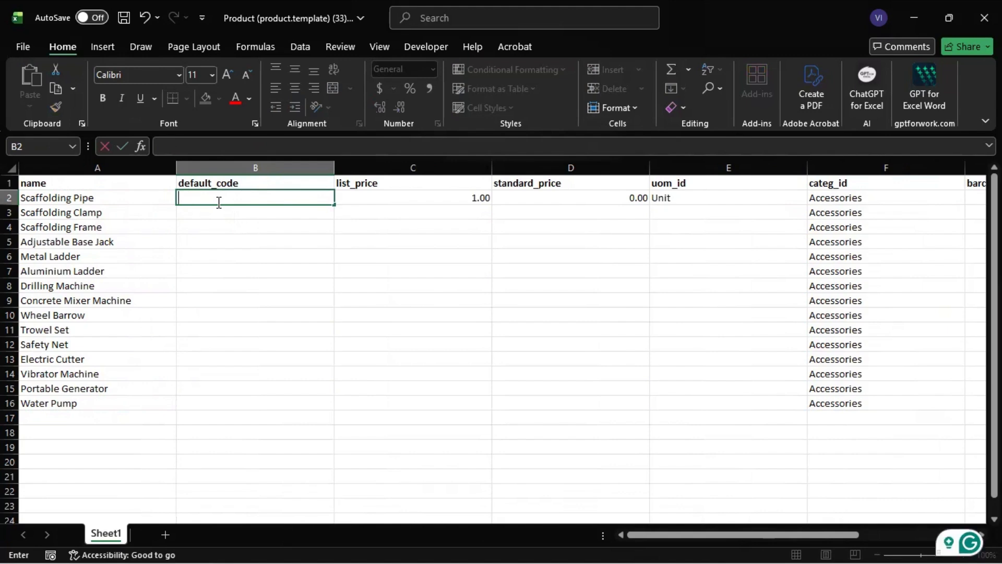
type("PART001")
key("Return")
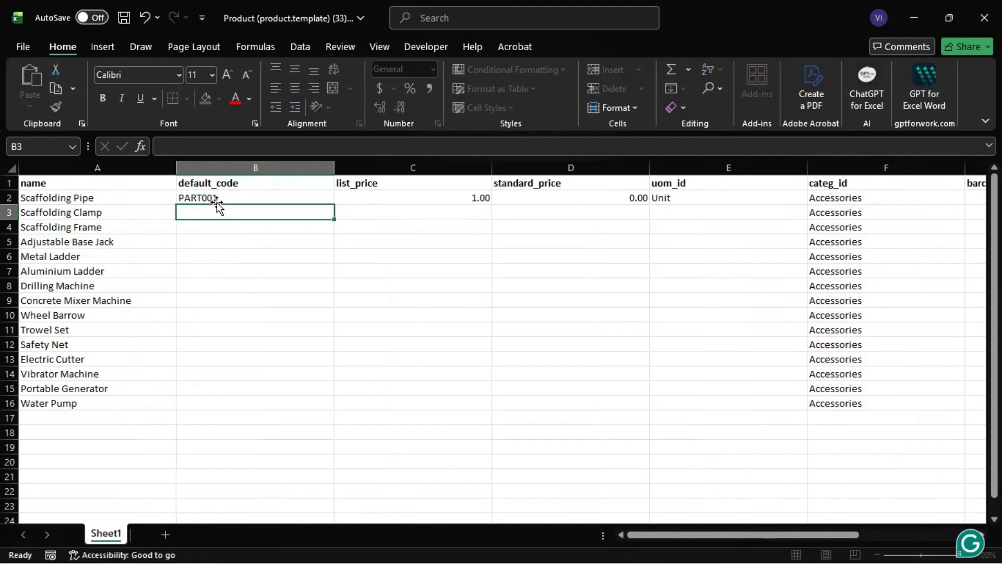
Step: Enter PART002 as the default_code for Scaffolding Clamp and extend the code series down to Water Pump in row 16
key("ctrl+d")
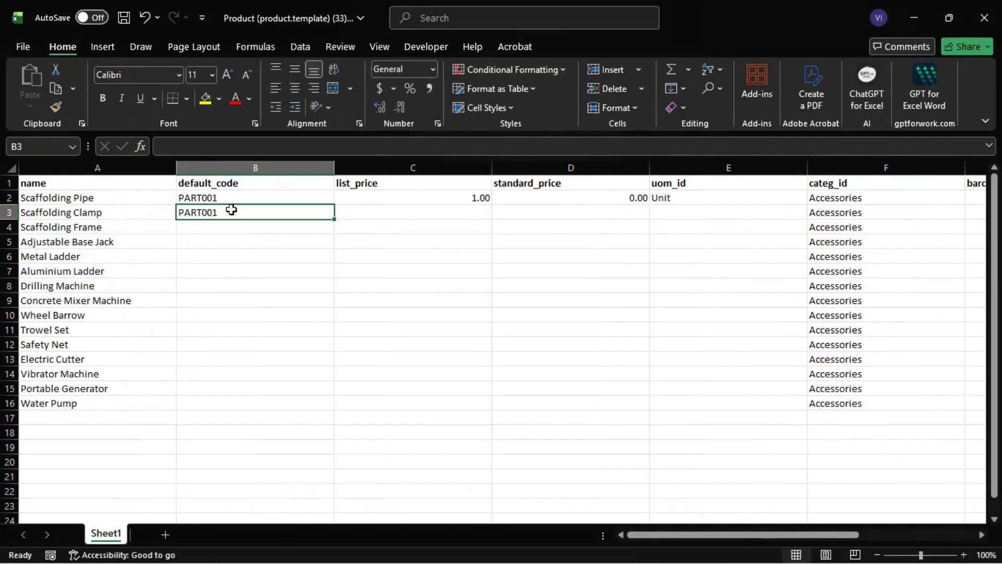
double_click(232, 209)
key("BackSpace")
type("2")
key("Return")
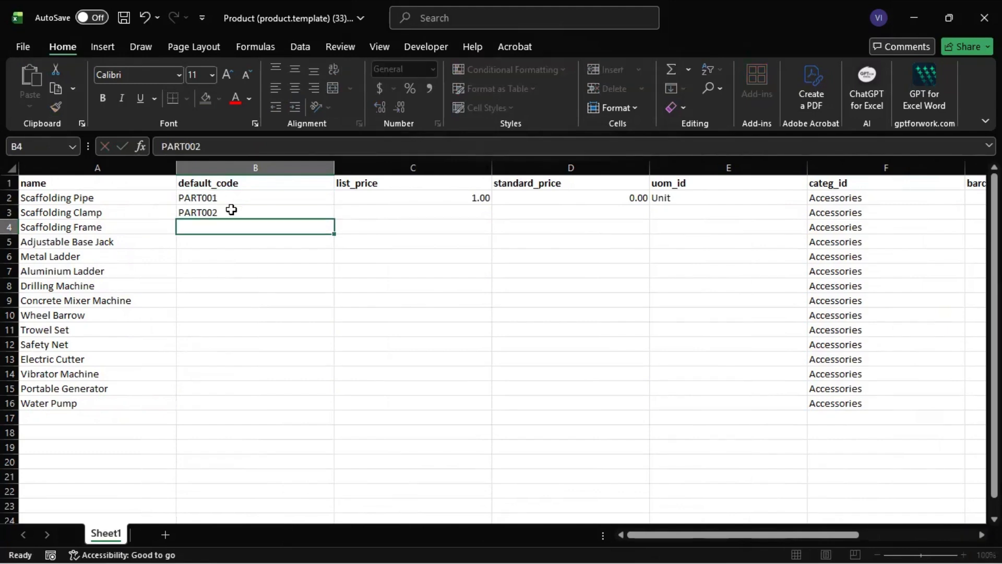
left_click_drag(230, 202, 329, 221)
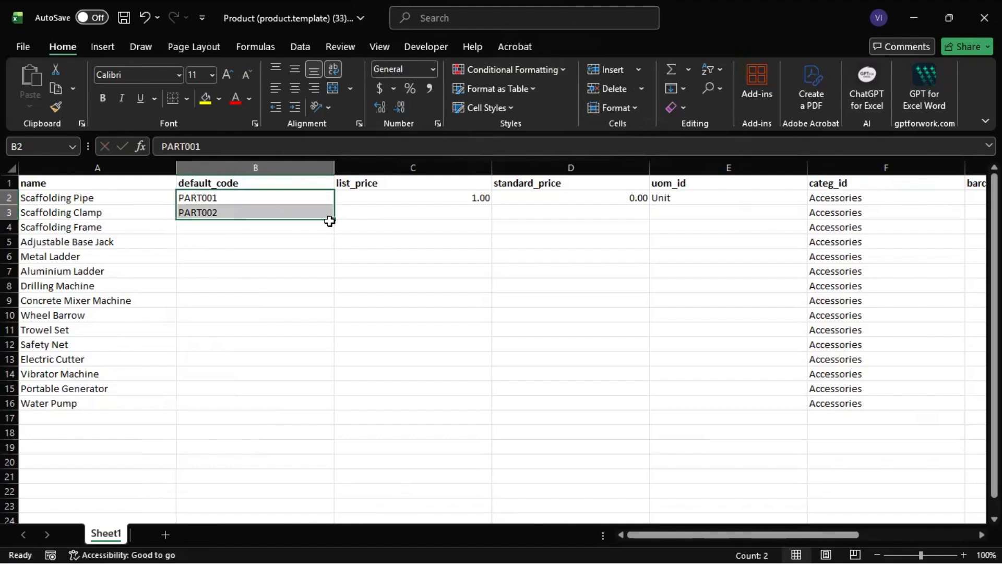
double_click(335, 220)
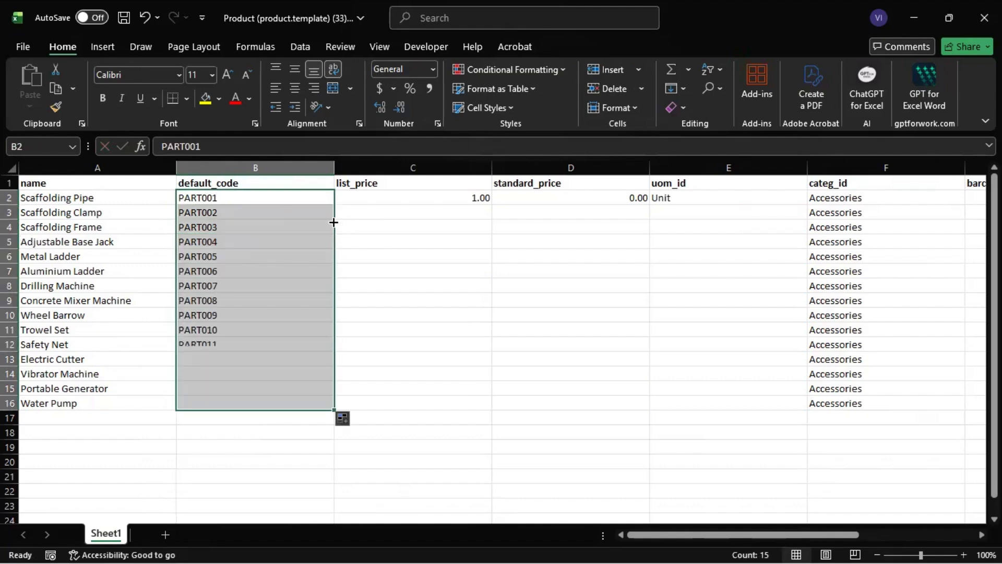
Step: Set Scaffolding Pipe's list_price to 100 and its standard_price to 200
left_click(368, 202)
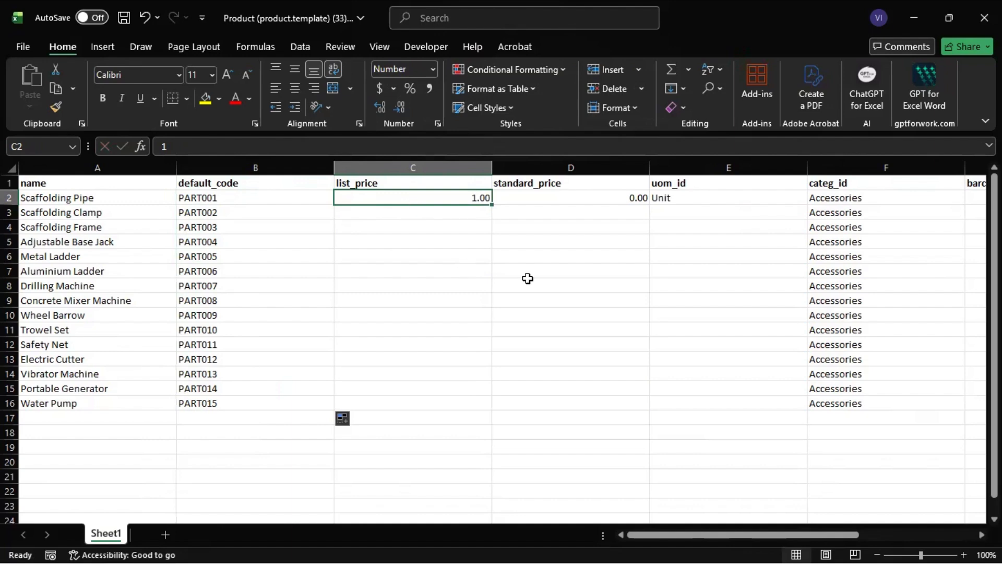
type("100")
key("Tab")
type("200")
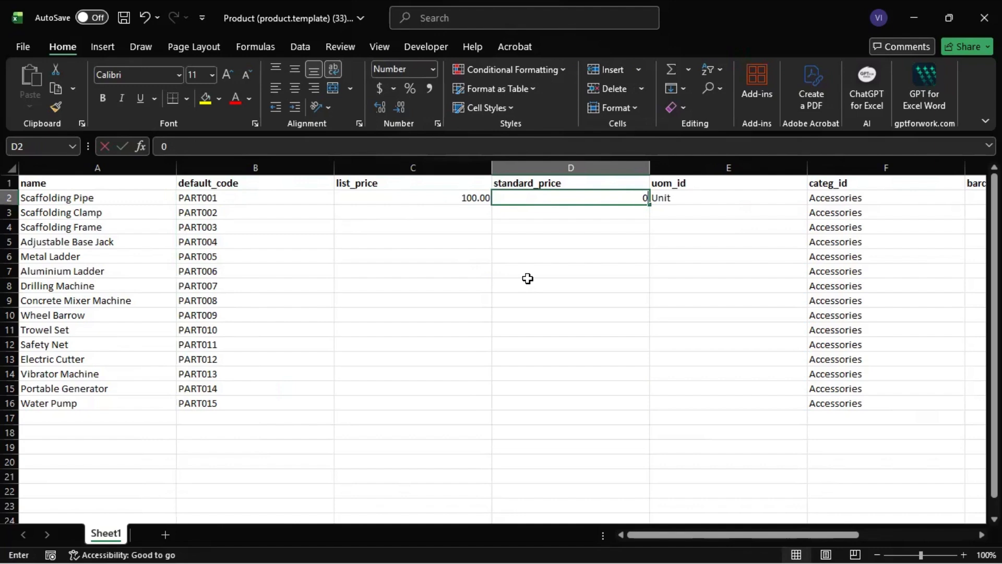
key("Return")
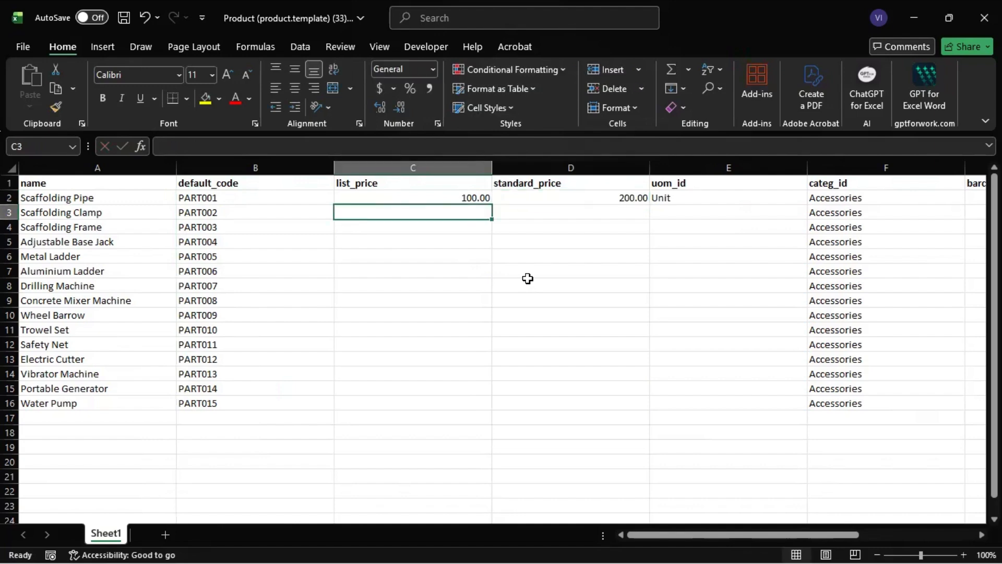
Step: Fill the first product's list_price and standard_price down to all remaining products through row 16
left_click(459, 195)
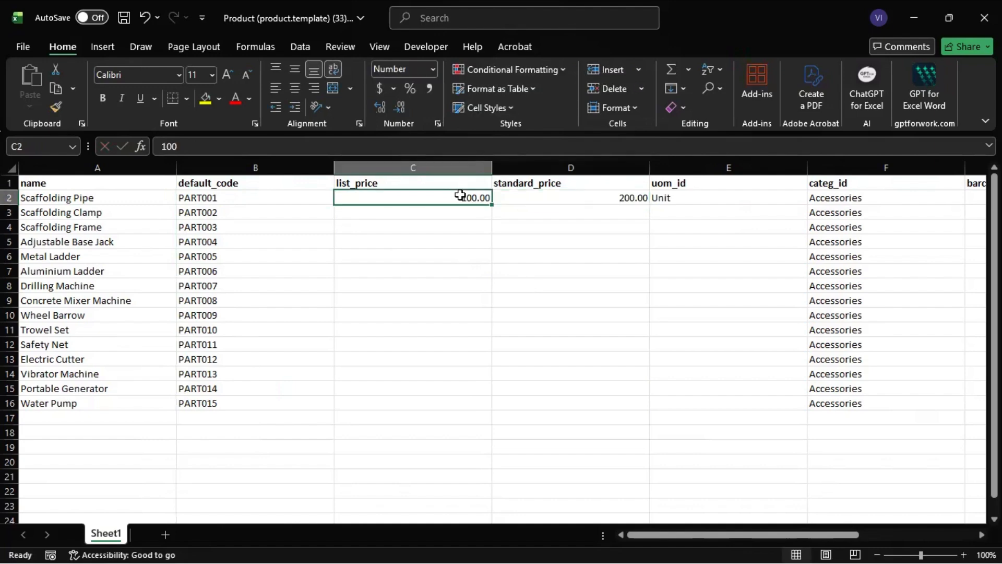
left_click_drag(494, 206, 495, 206)
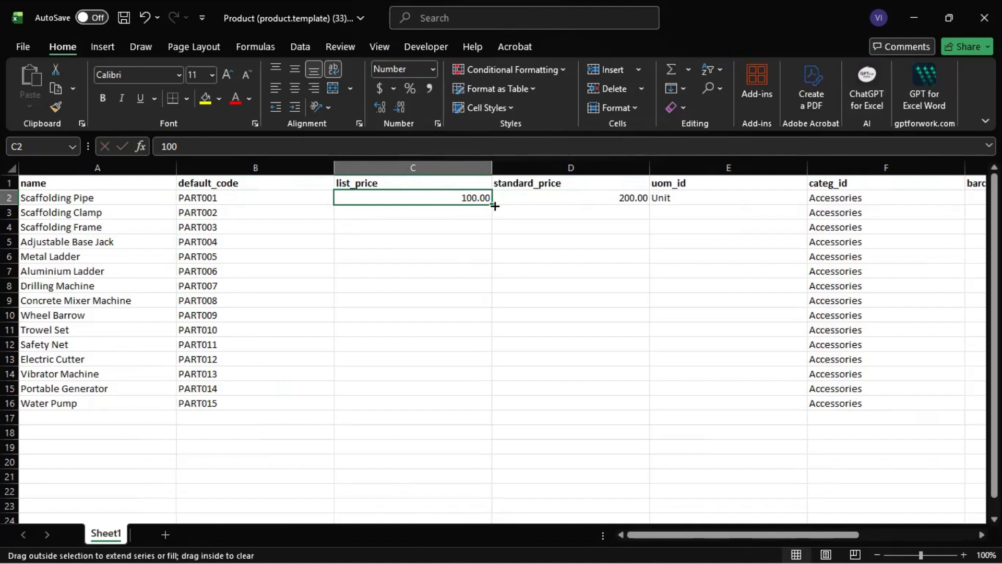
left_click(599, 199)
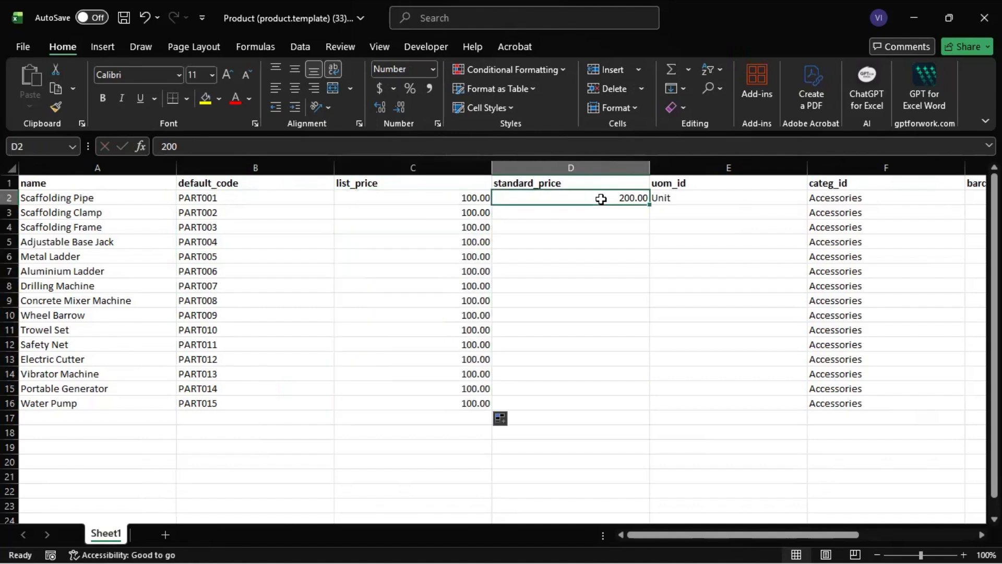
double_click(652, 205)
Step: Change the uom_id of Scaffolding Pipe to Nos and fill it down to every product through row 16
left_click(465, 216)
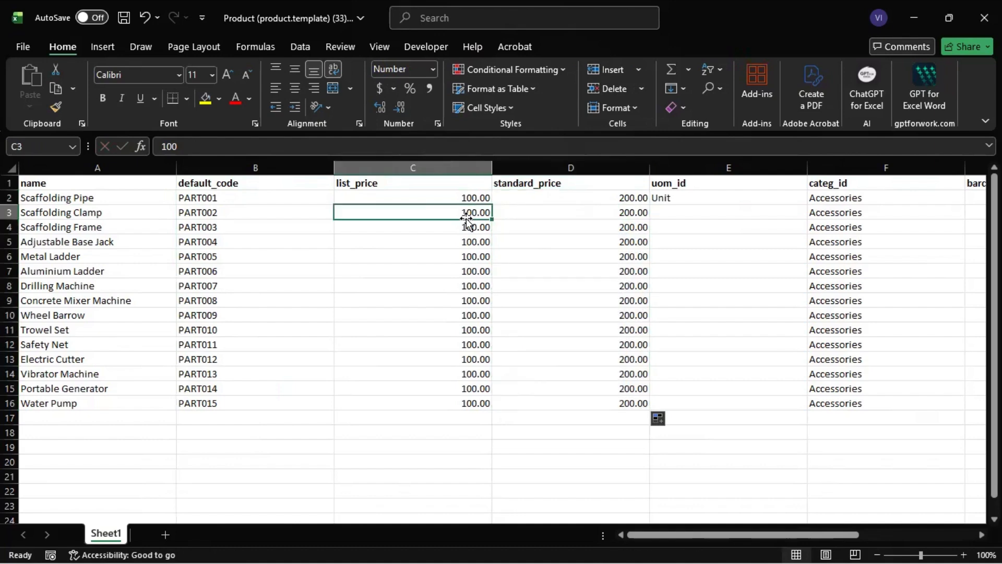
key("Right")
key("Right")
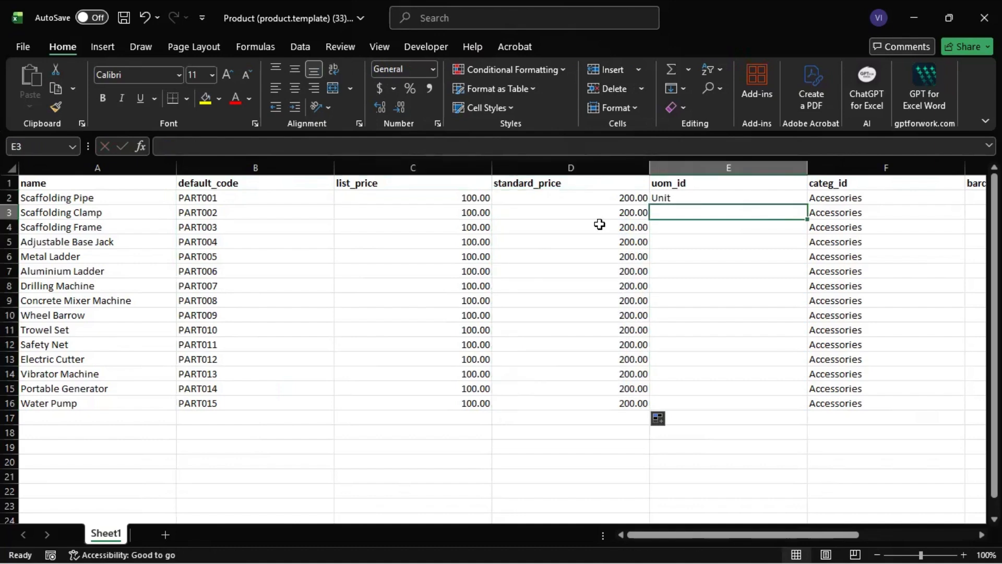
left_click(671, 200)
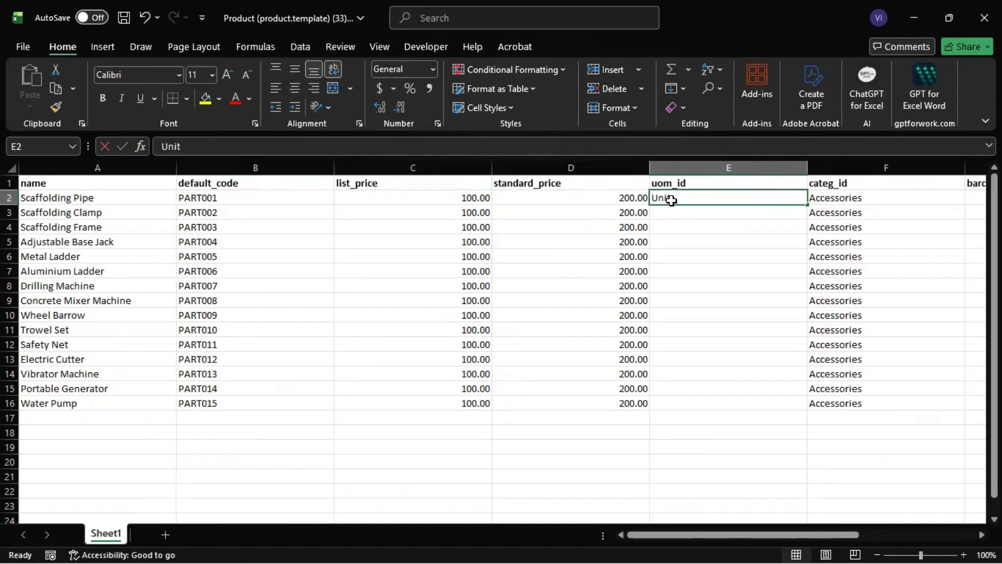
type("Nos")
key("Return")
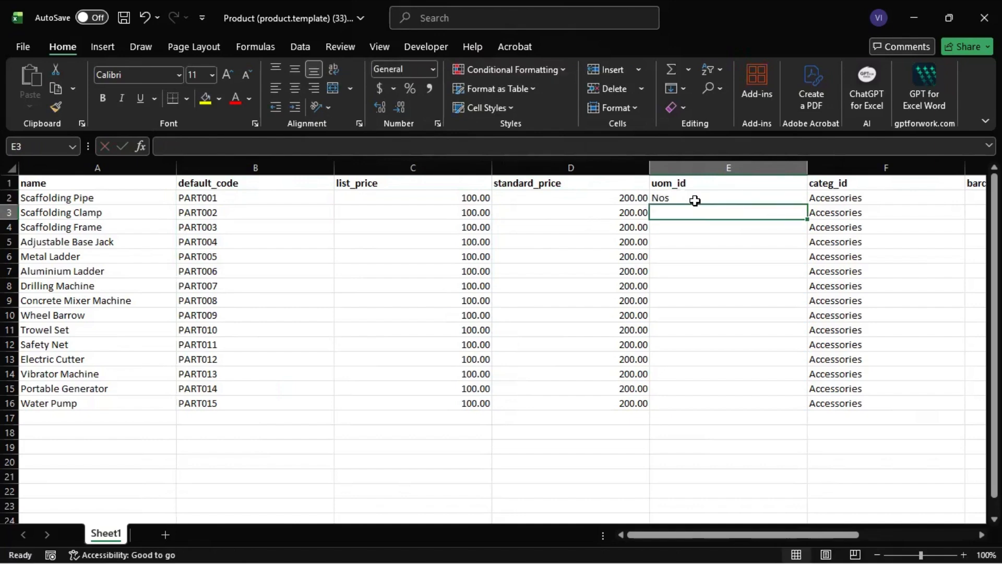
left_click(761, 197)
double_click(807, 203)
key("Return")
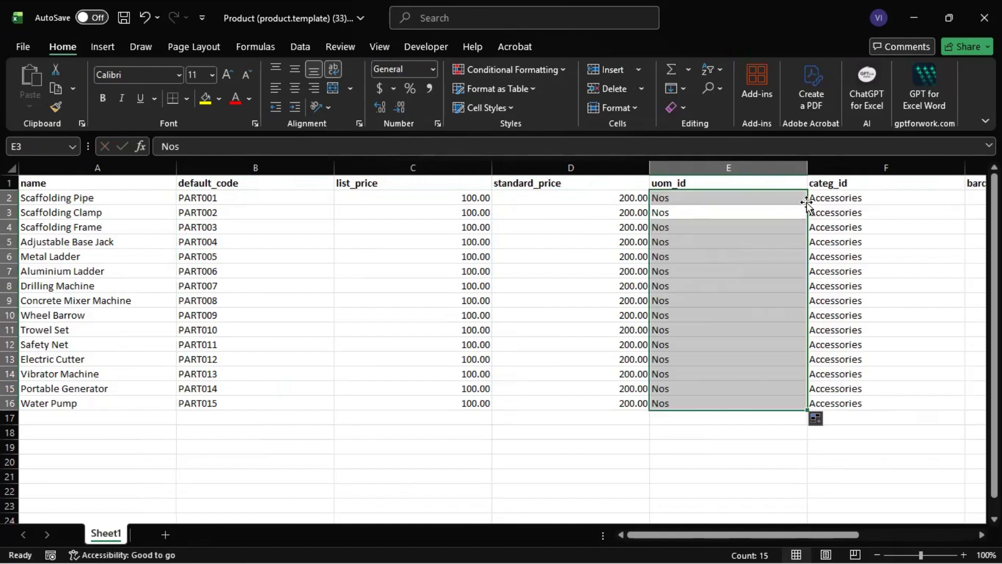
key("Return")
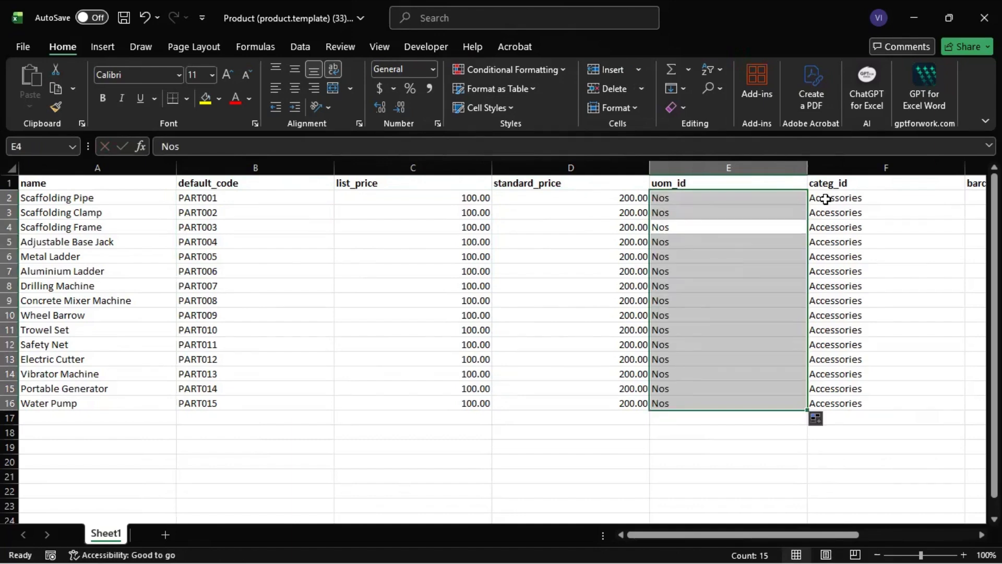
Step: Enter CODE001 as the barcode for the first product in G2
left_click(825, 198)
key("Right")
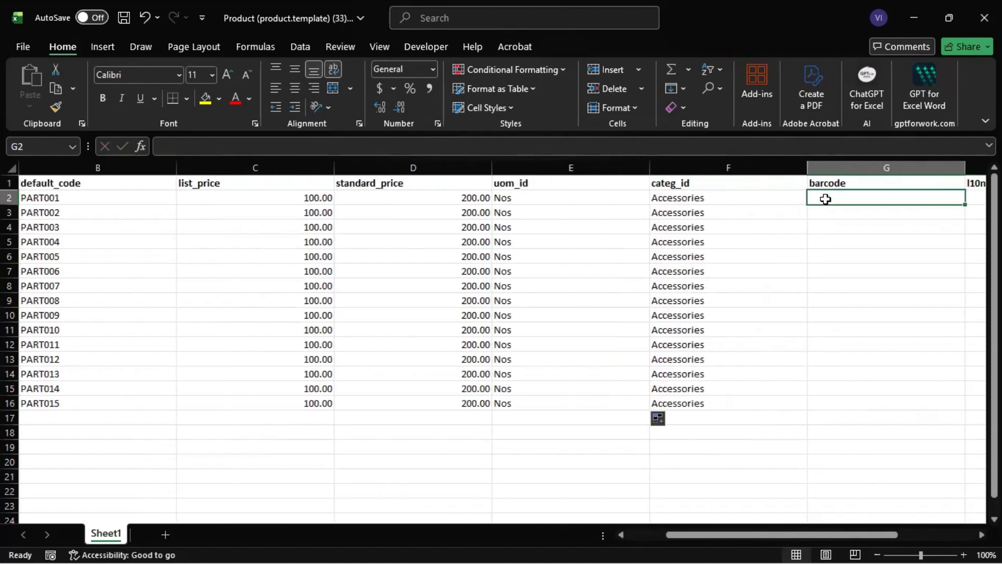
type("bar")
key("BackSpace")
key("BackSpace")
key("BackSpace")
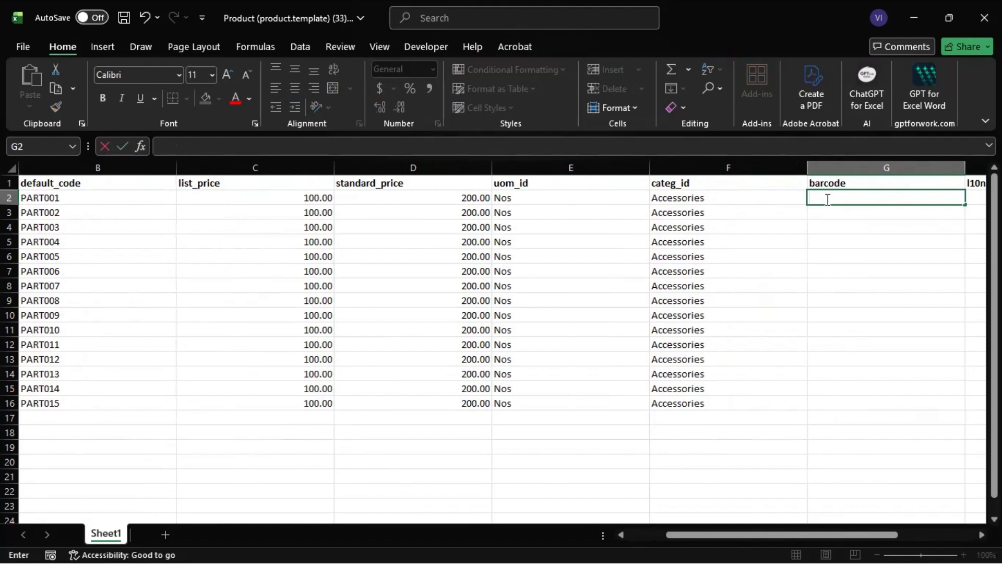
type("CODE")
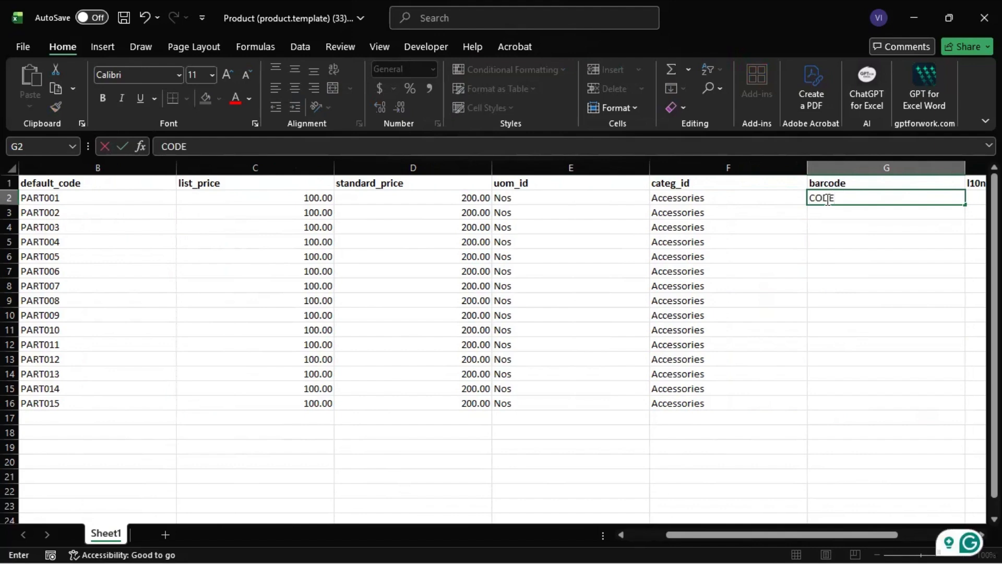
type("001")
key("Return")
Step: Enter CODE002 as the second product's barcode and extend the barcode series down to the last product in row 16
left_click(832, 212)
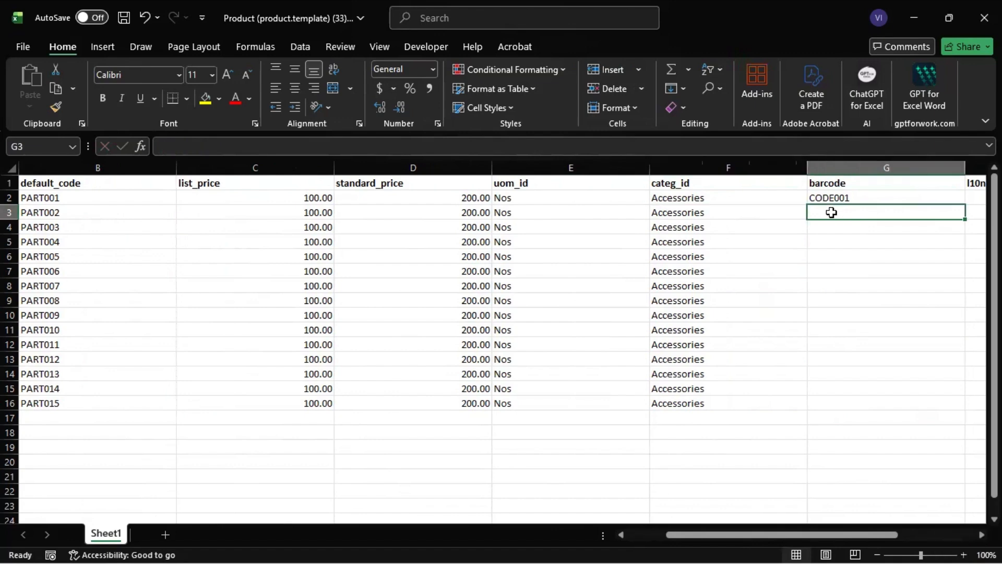
type("CODE002")
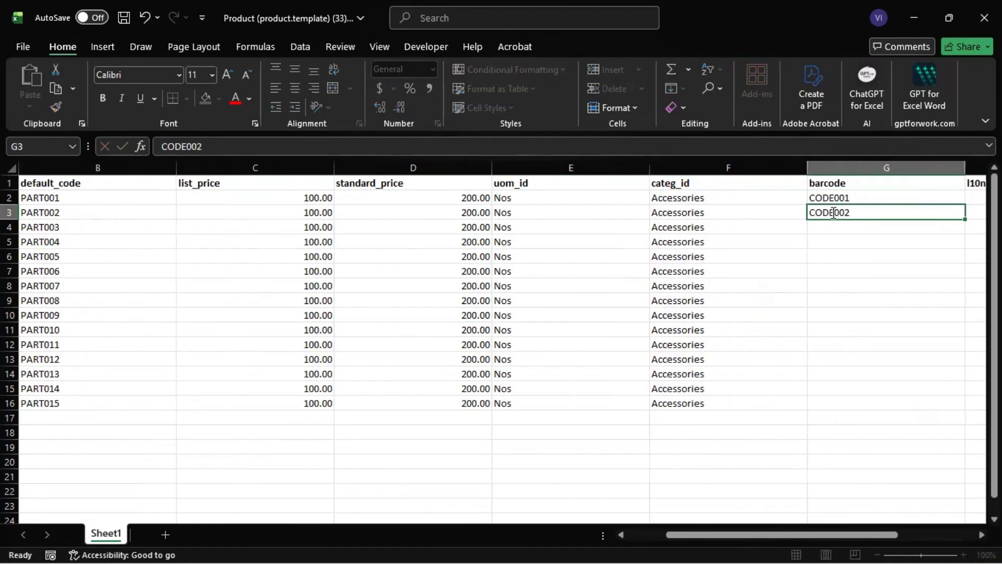
key("Return")
left_click_drag(843, 199, 843, 215)
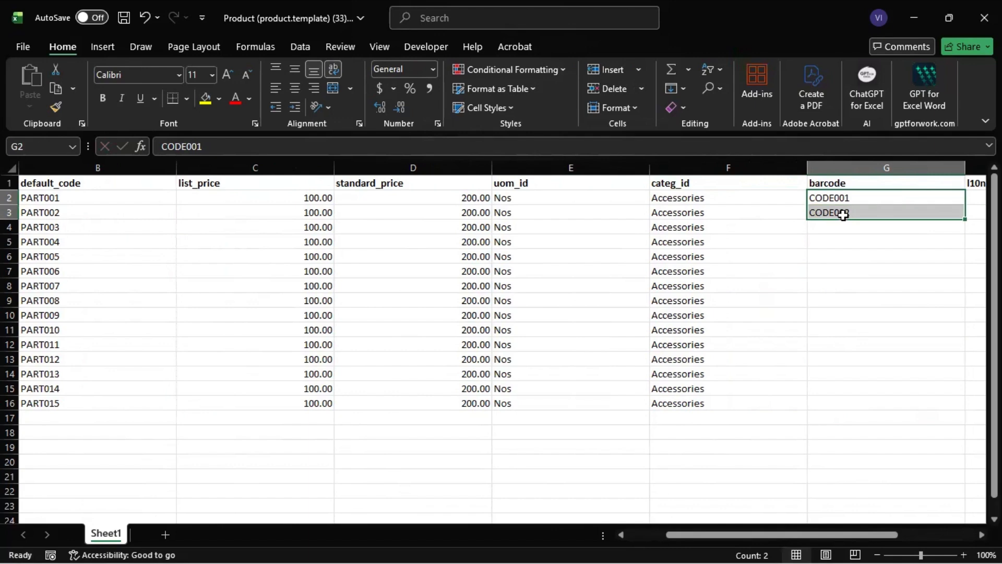
double_click(965, 220)
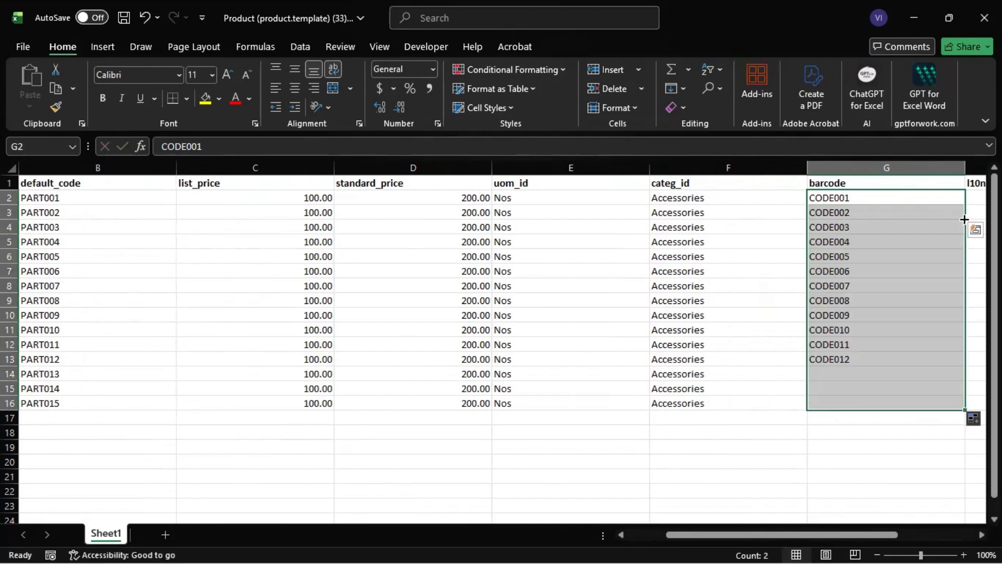
Step: Enter 123456 as the l10n_in_hsn_code for the first product in H2
left_click(912, 196)
key("Right")
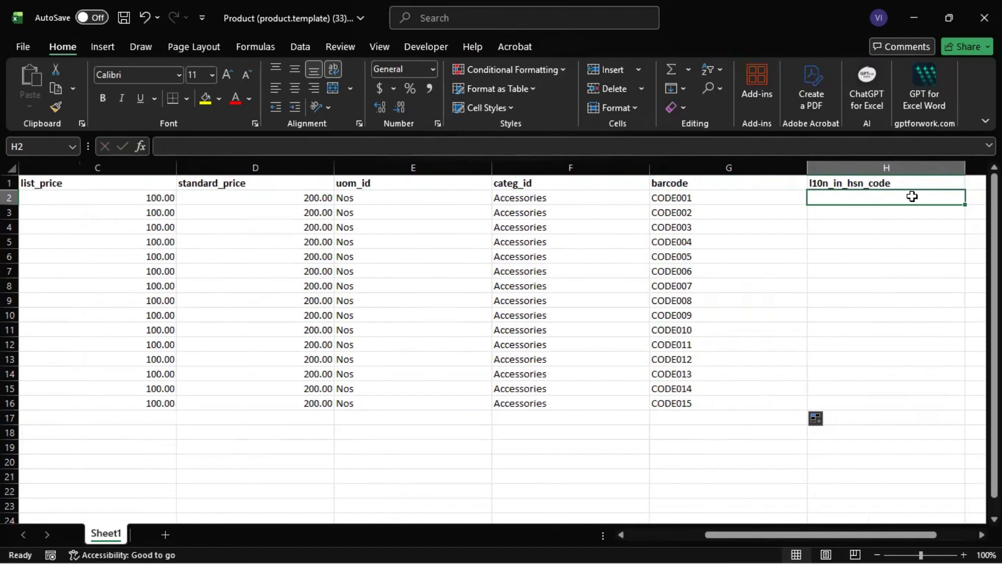
type("1234")
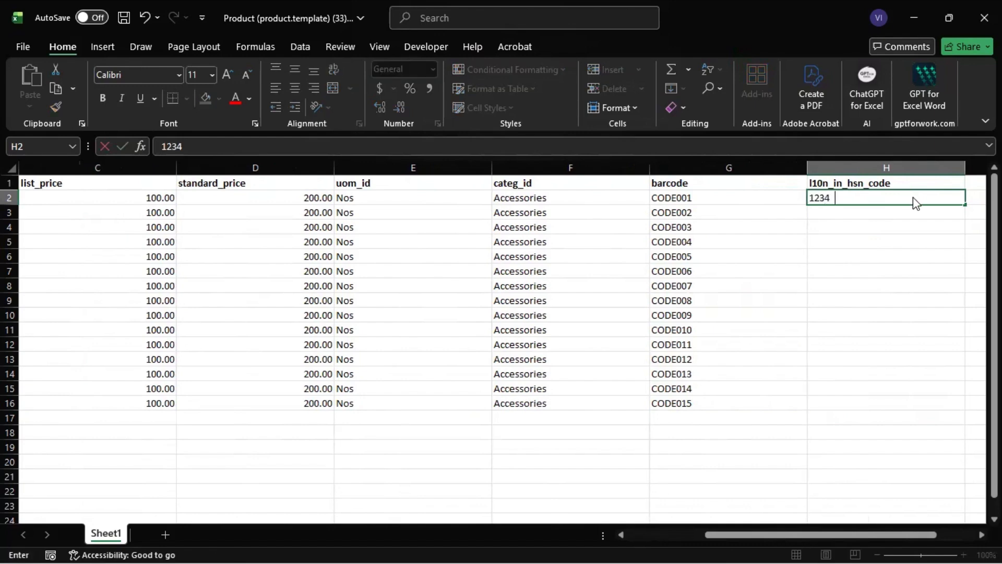
type("56")
key("Return")
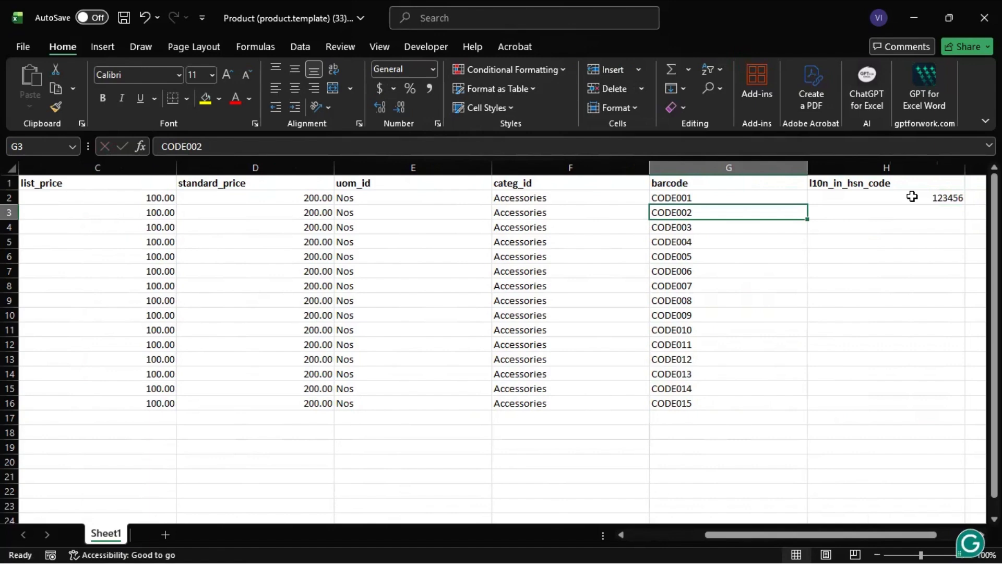
Step: Fill the first product's HSN code down to every product through row 16 and save the workbook
left_click(912, 197)
key("shift+Down")
key("shift+Down")
key("shift+Down")
key("shift+Down")
key("shift+Down")
key("shift+Down")
key("shift+Down")
key("shift+Down")
key("shift+Down")
key("shift+Down")
key("shift+Down")
key("shift+Down")
key("shift+Down")
key("shift+Down")
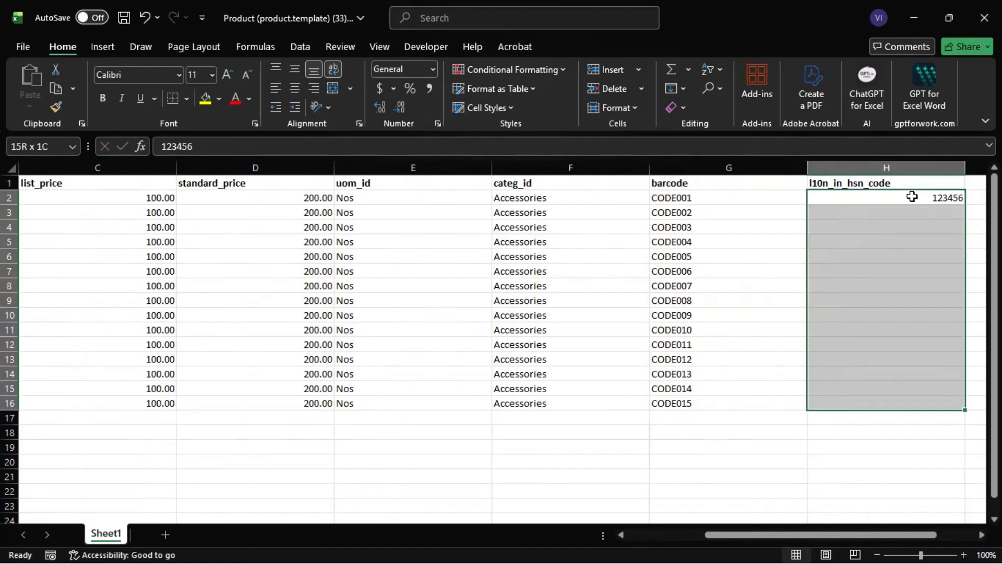
key("ctrl+d")
key("ctrl+s")
key("Return")
key("Return")
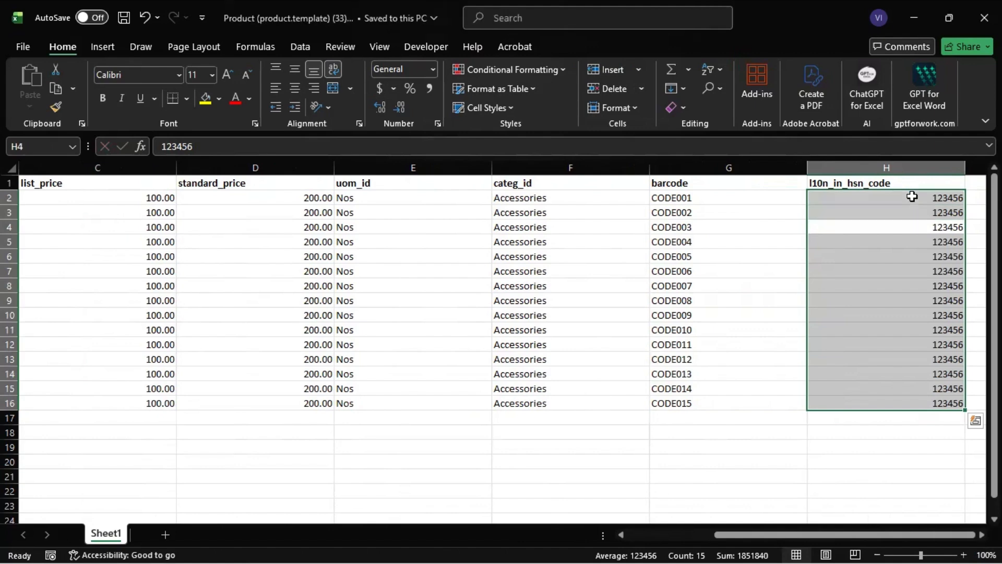
left_click(912, 196)
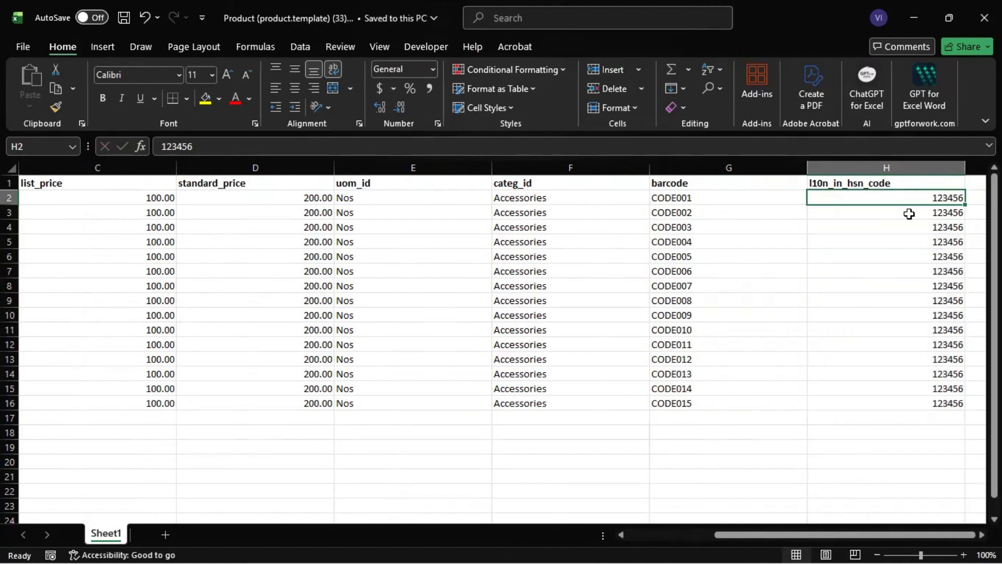
key("Right")
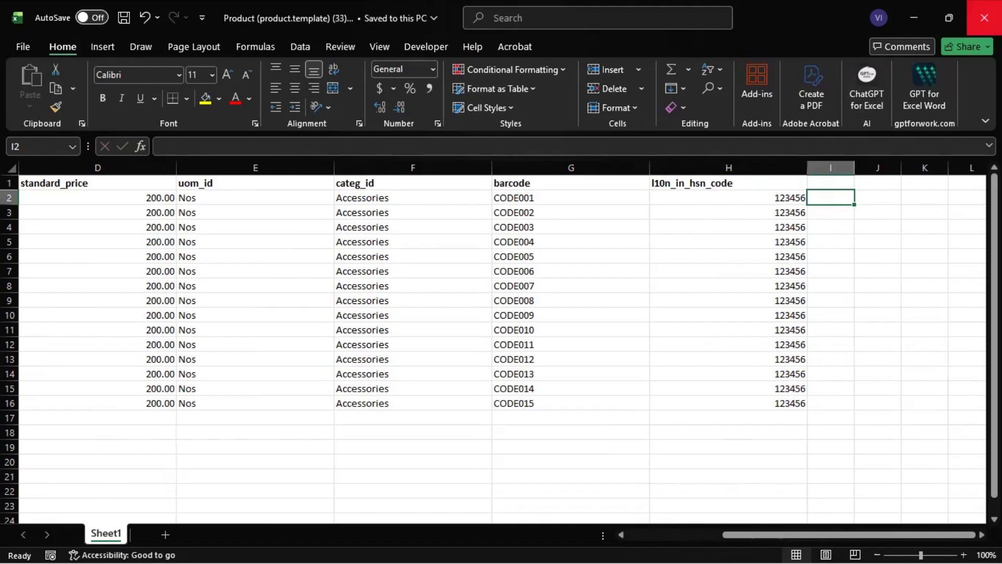
Step: Close both Excel workbooks and, back in Odoo, leave the product export with no product selected
left_click(984, 18)
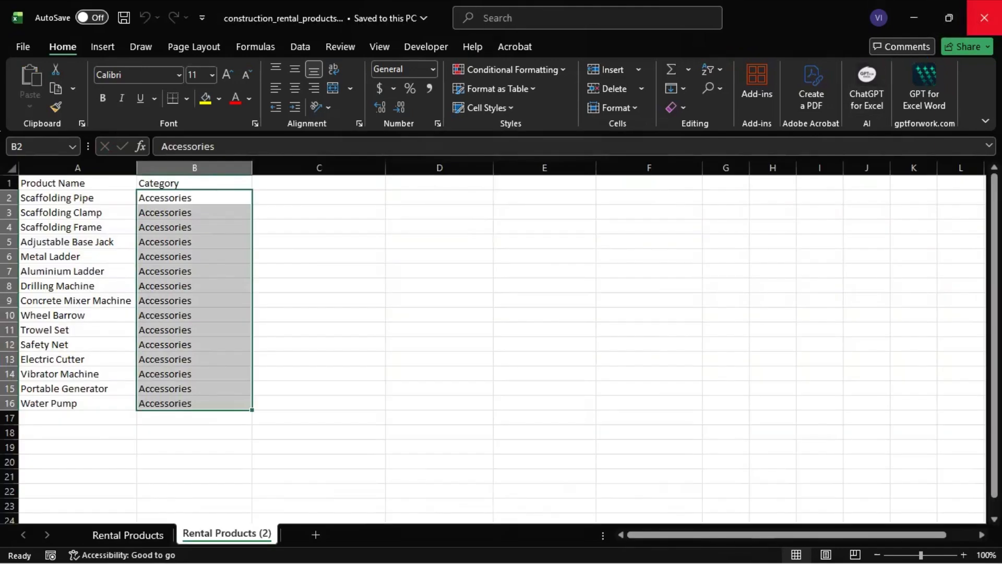
left_click(984, 17)
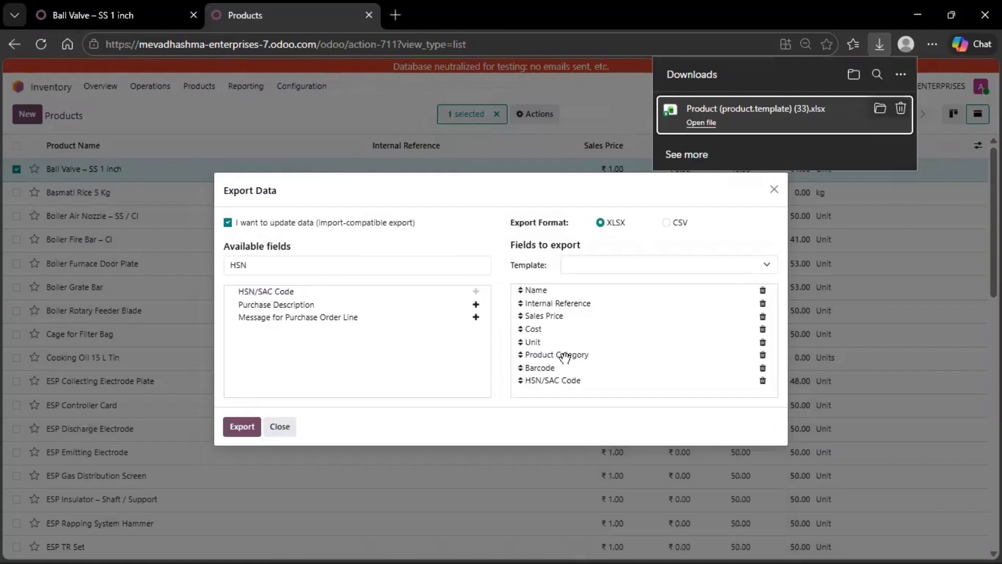
left_click(281, 426)
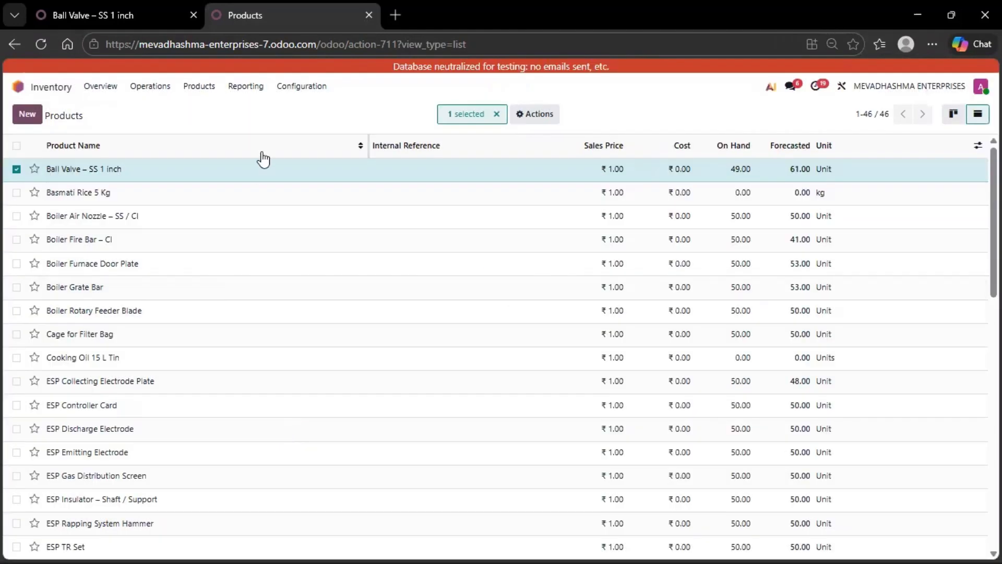
left_click(497, 114)
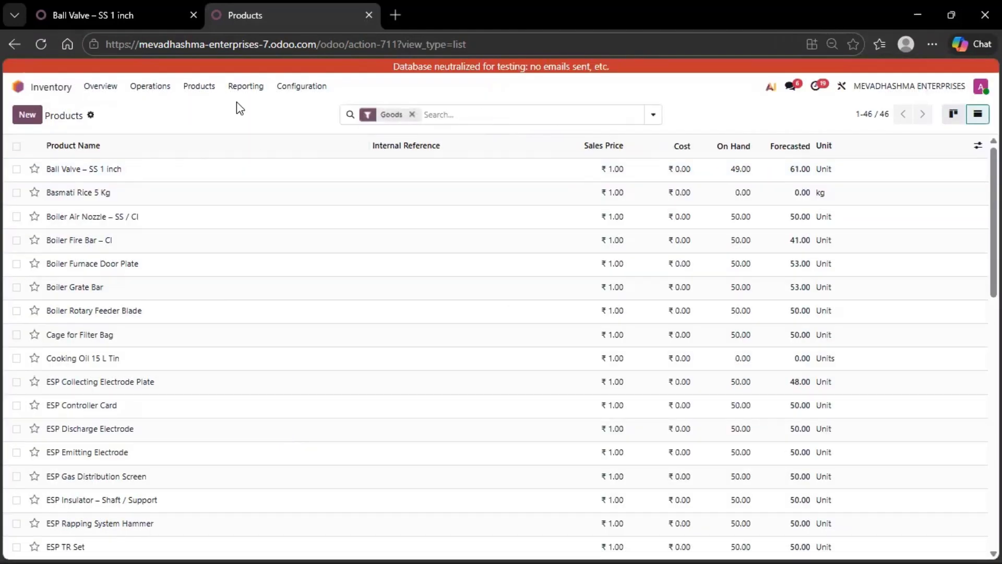
Step: Start a record import for Products and upload the file Product (product.template) (33).xlsx from Downloads
left_click(204, 88)
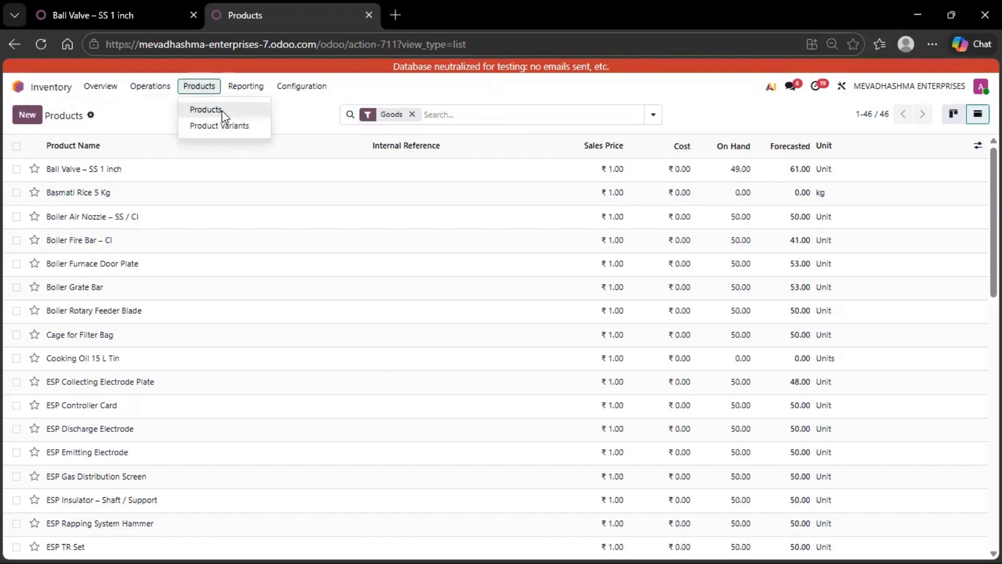
left_click(226, 112)
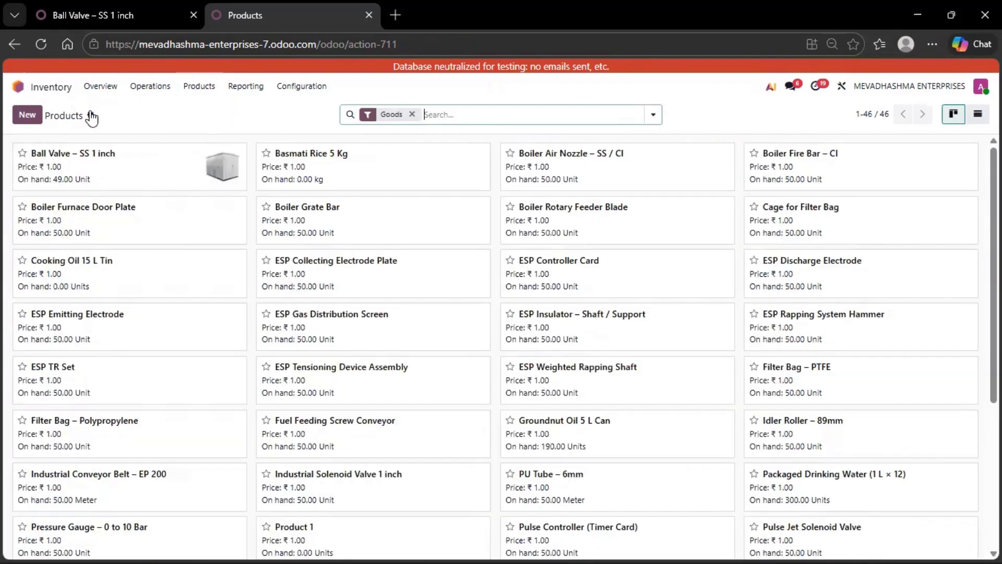
left_click(91, 115)
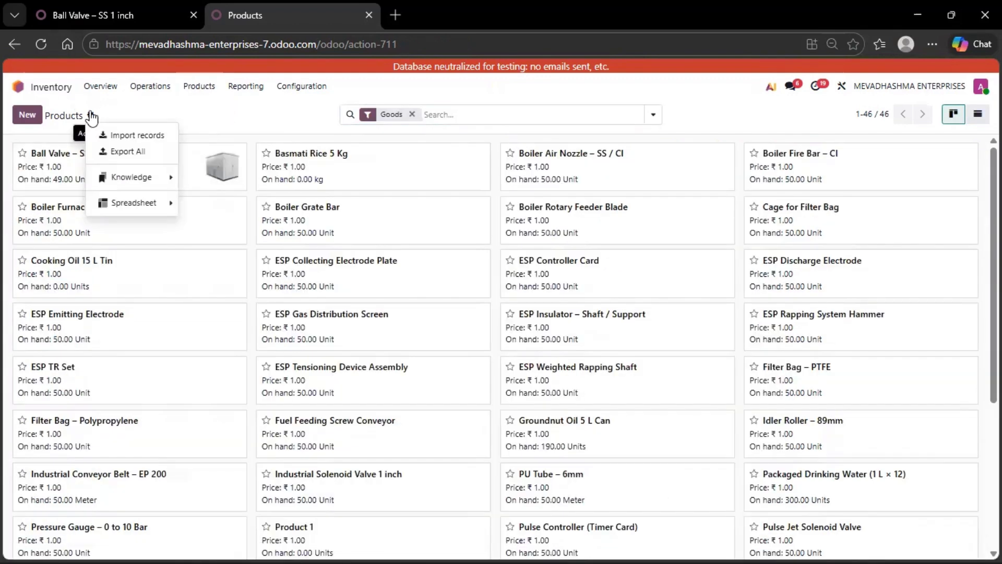
left_click(125, 137)
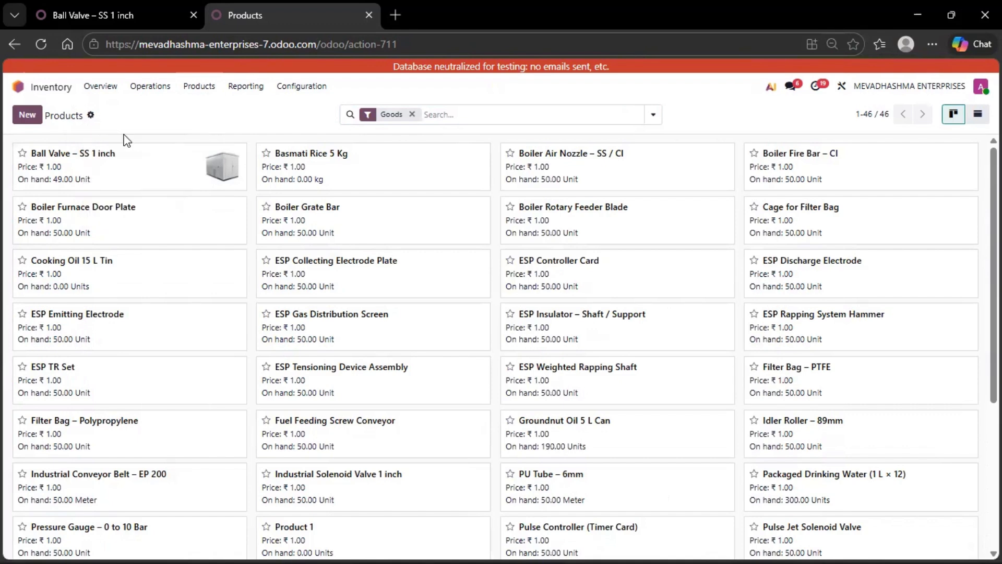
left_click(38, 113)
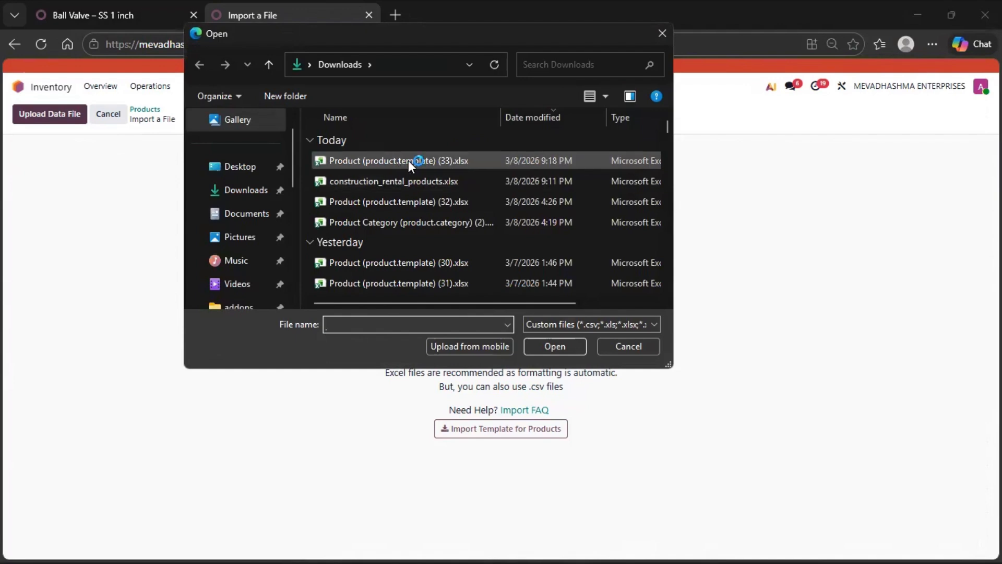
left_click(409, 161)
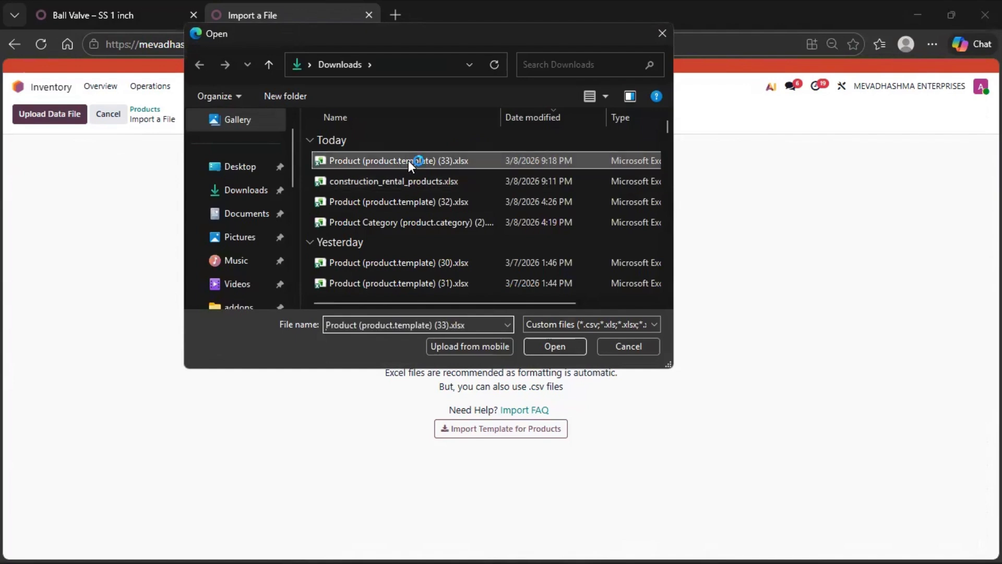
left_click(543, 345)
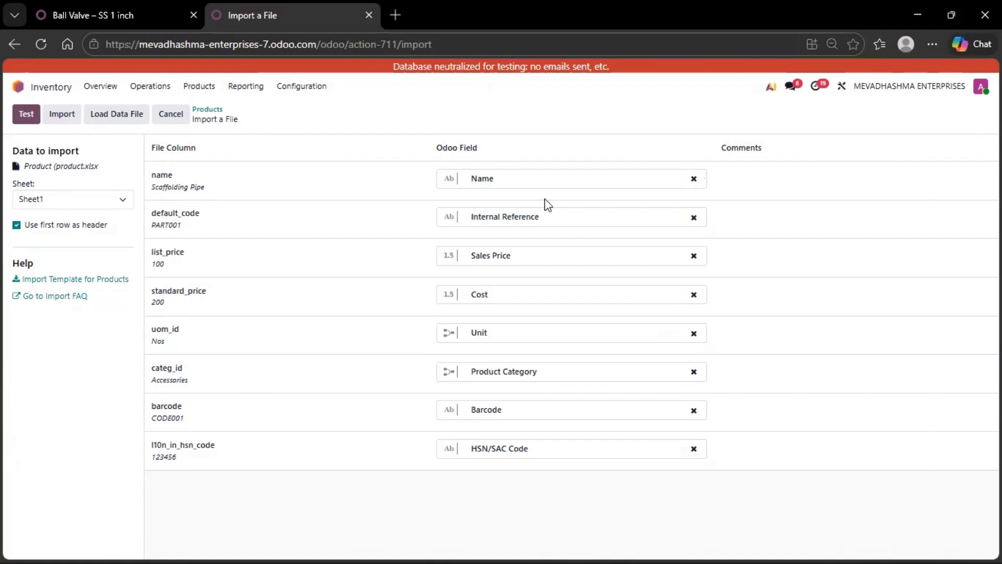
Step: Test the uploaded product file and look through the Odoo fields available for mapping the barcode column
left_click(18, 114)
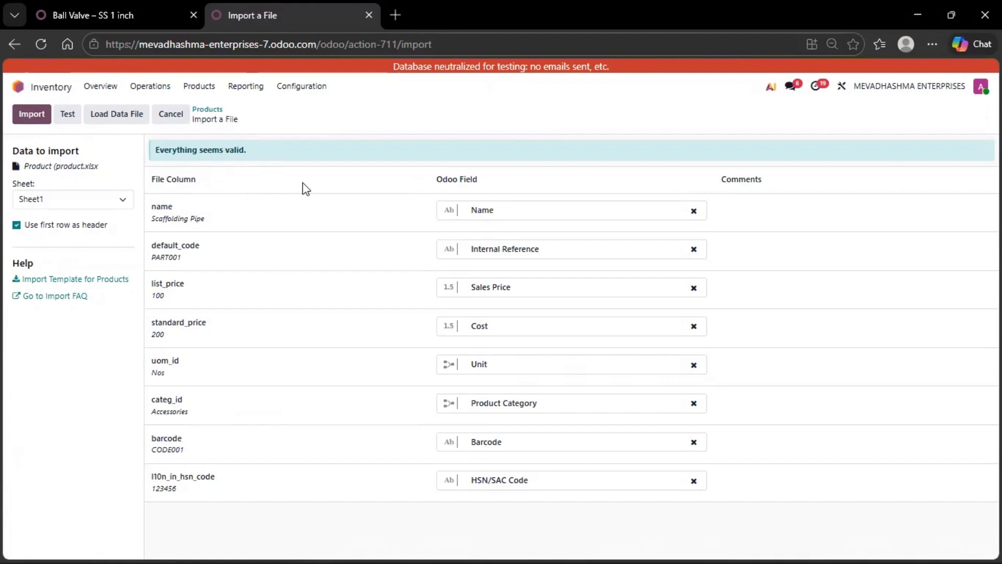
left_click(553, 447)
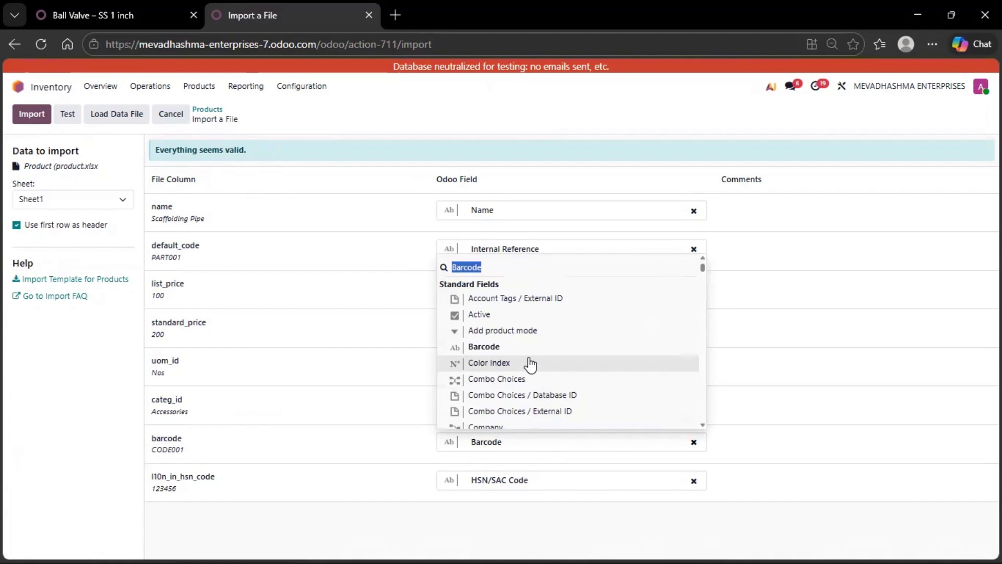
scroll(530, 365, "down", 6)
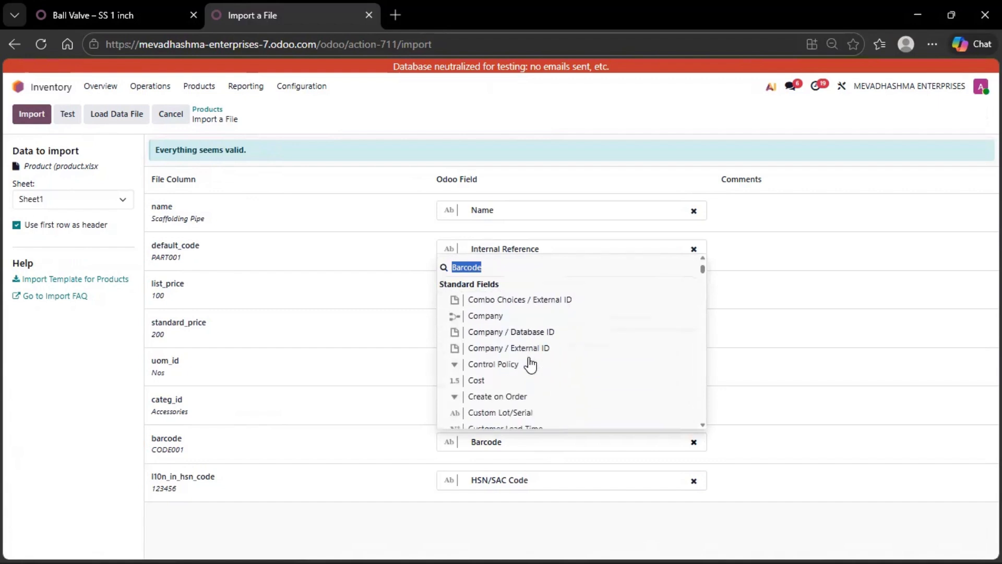
scroll(531, 364, "down", 6)
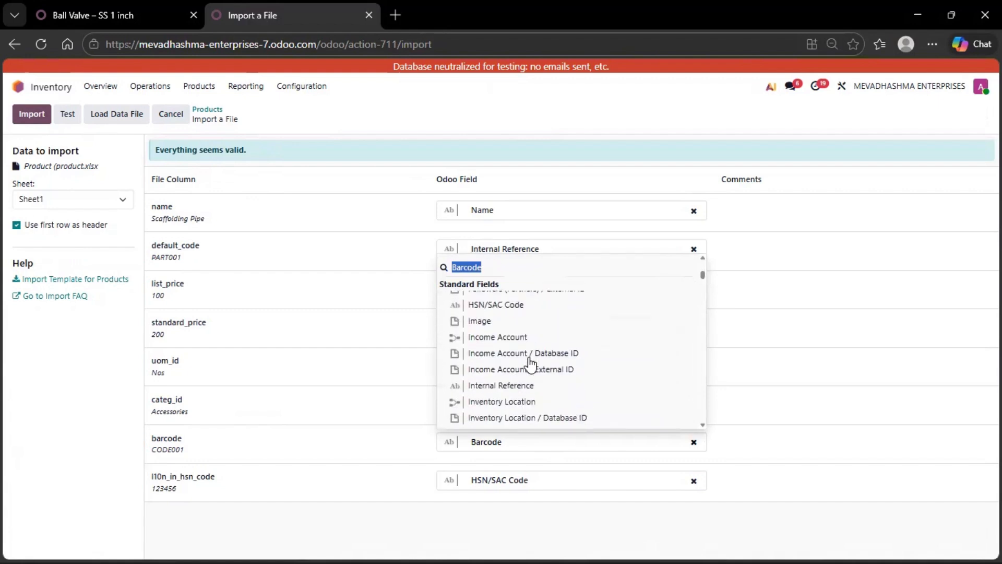
scroll(531, 364, "down", 4)
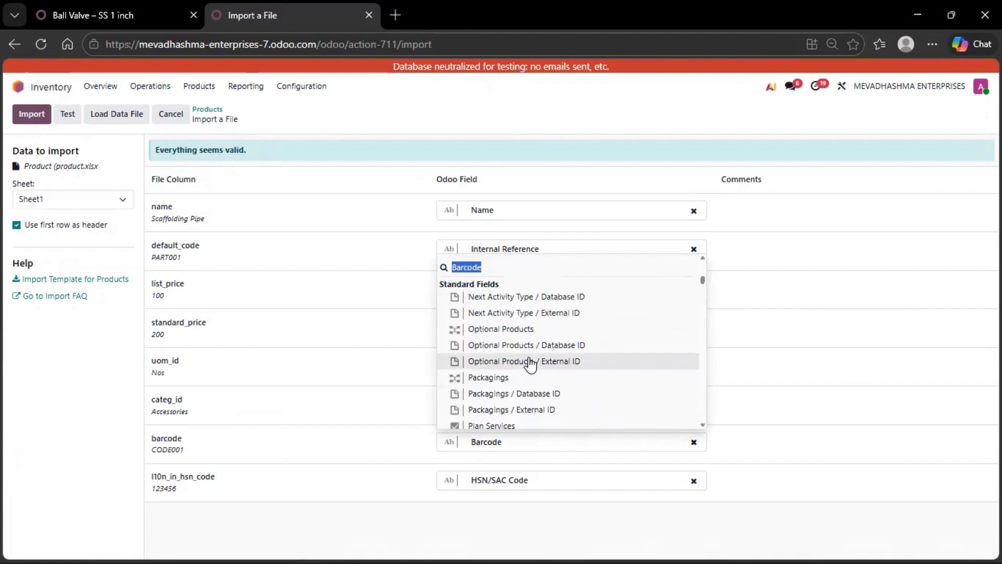
left_click(686, 546)
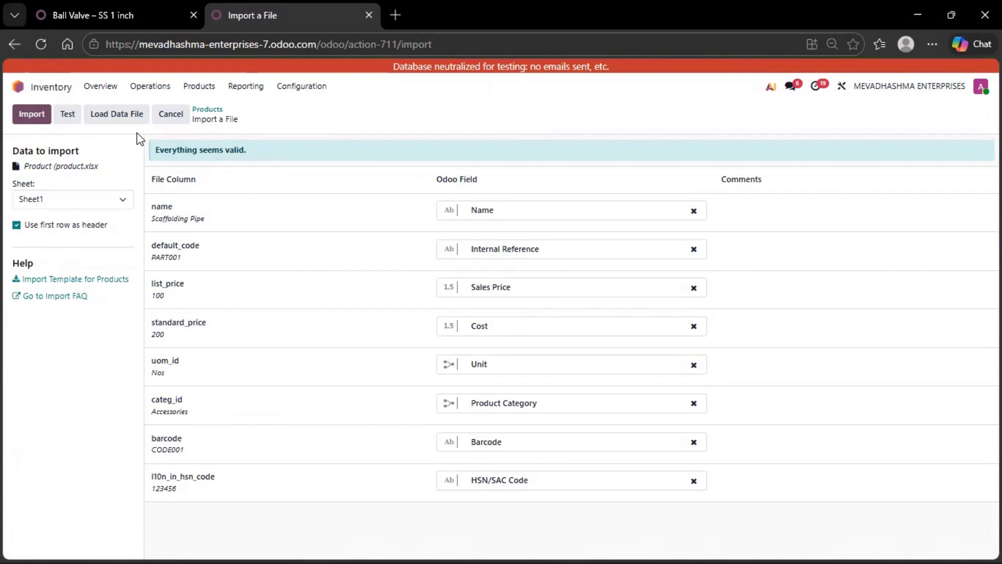
Step: Import the product records and check the details of the imported Adjustable Base Jack
left_click(25, 116)
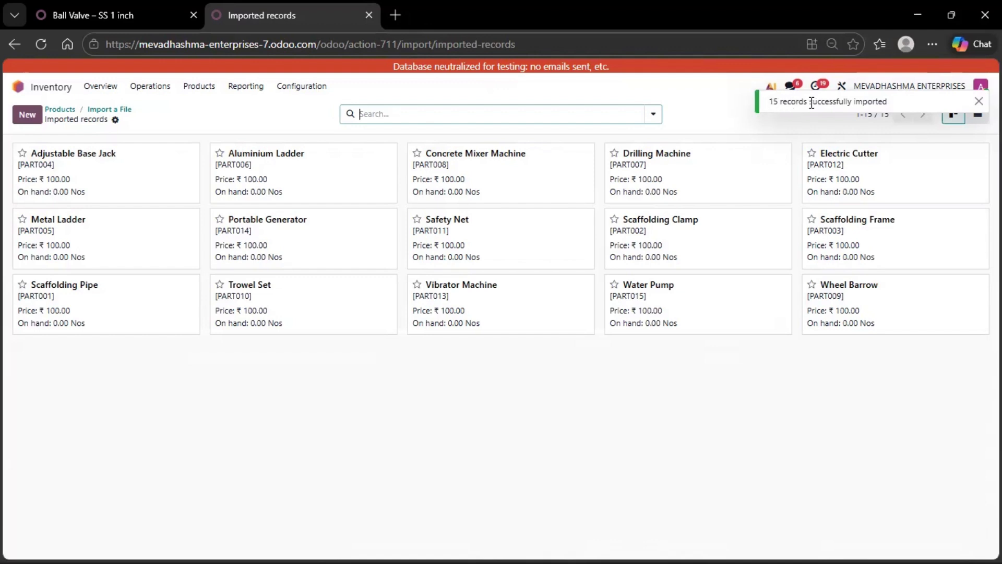
left_click(146, 179)
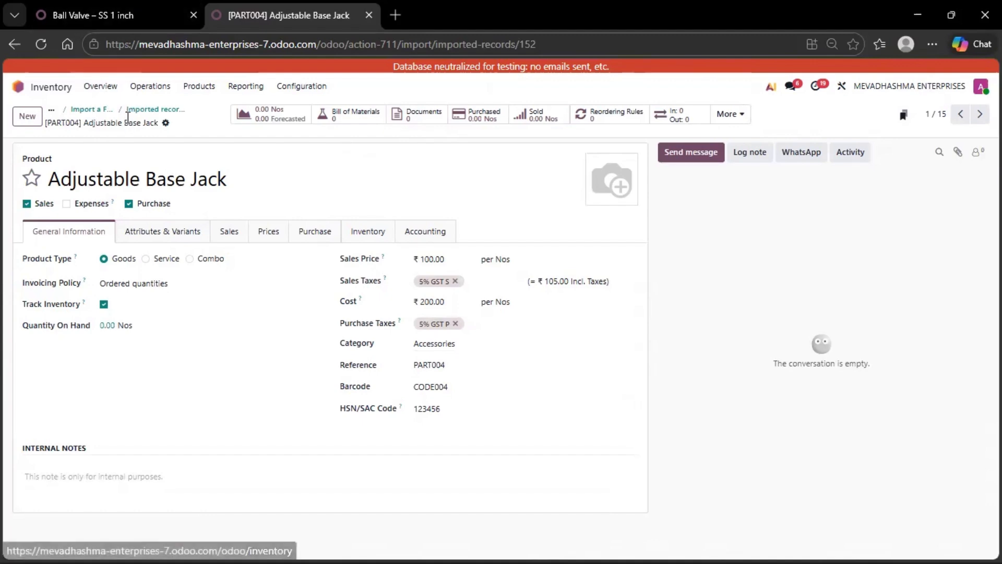
left_click(144, 110)
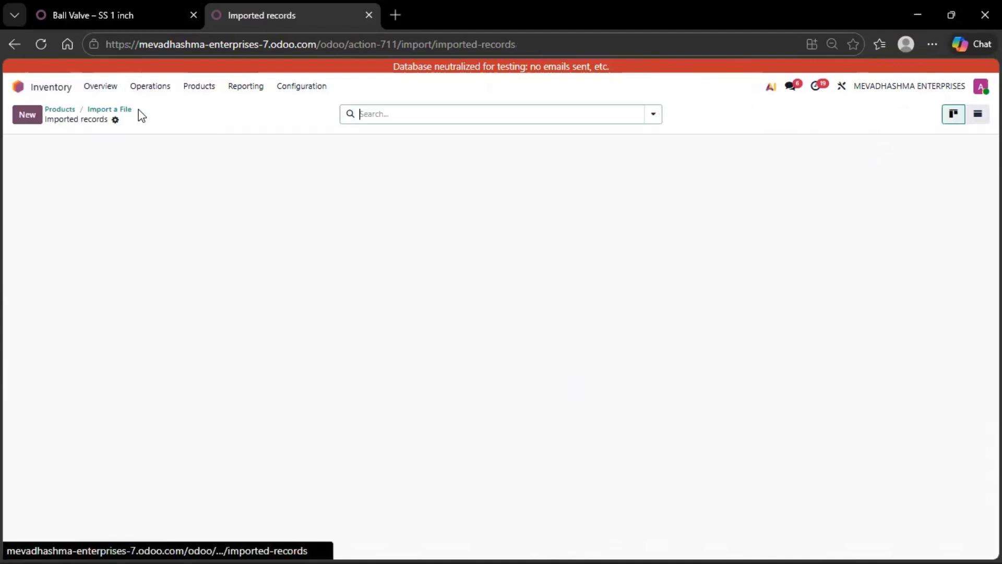
Step: Reopen the full Products overview, group it by Product Category and review the products under Accessories
left_click(114, 110)
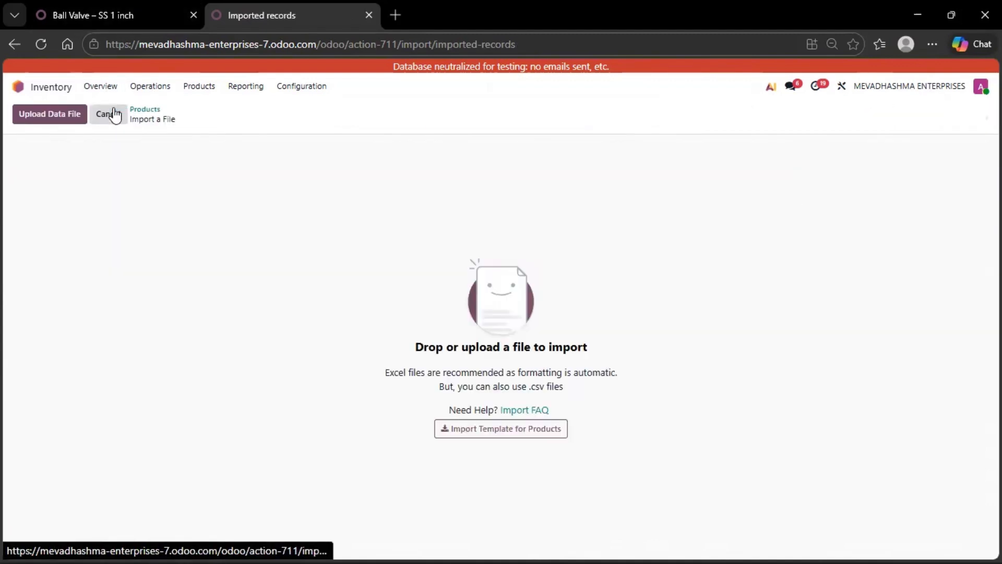
left_click(192, 94)
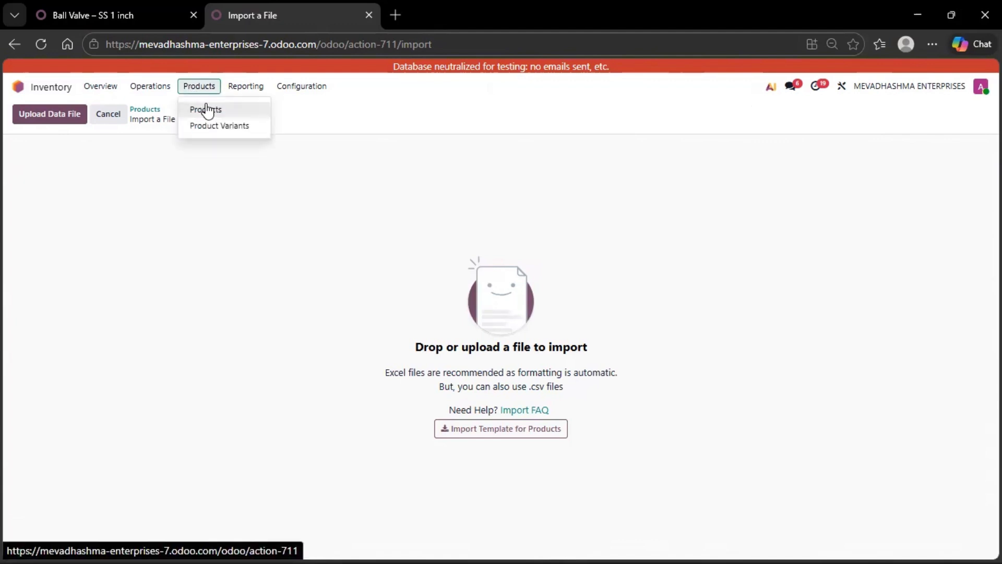
left_click(208, 111)
left_click(469, 116)
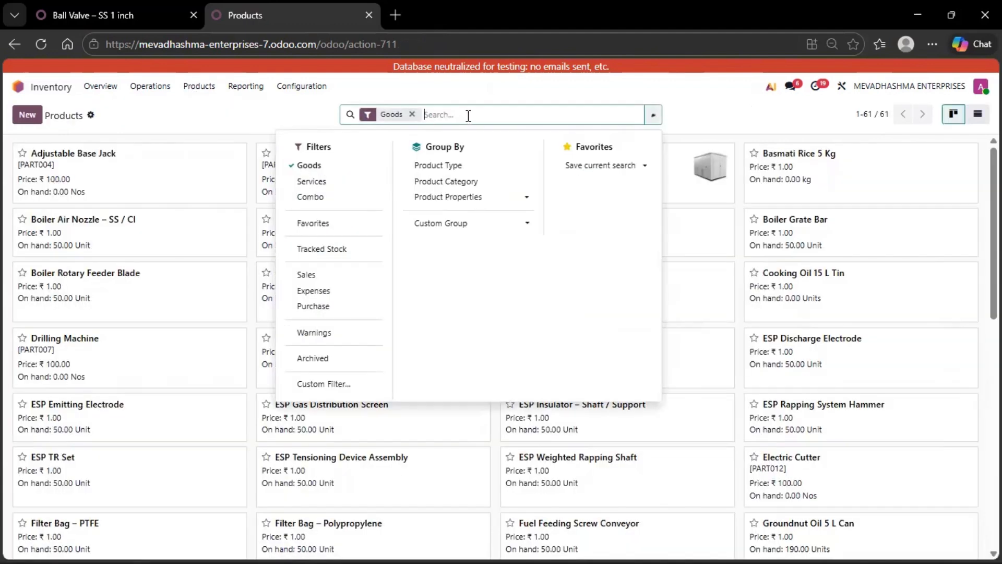
left_click(469, 183)
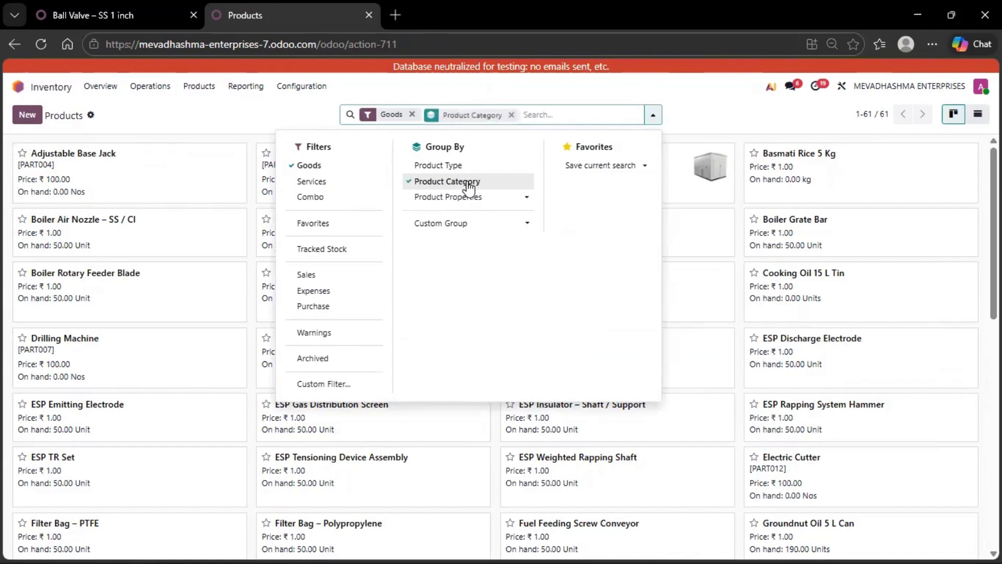
left_click(726, 100)
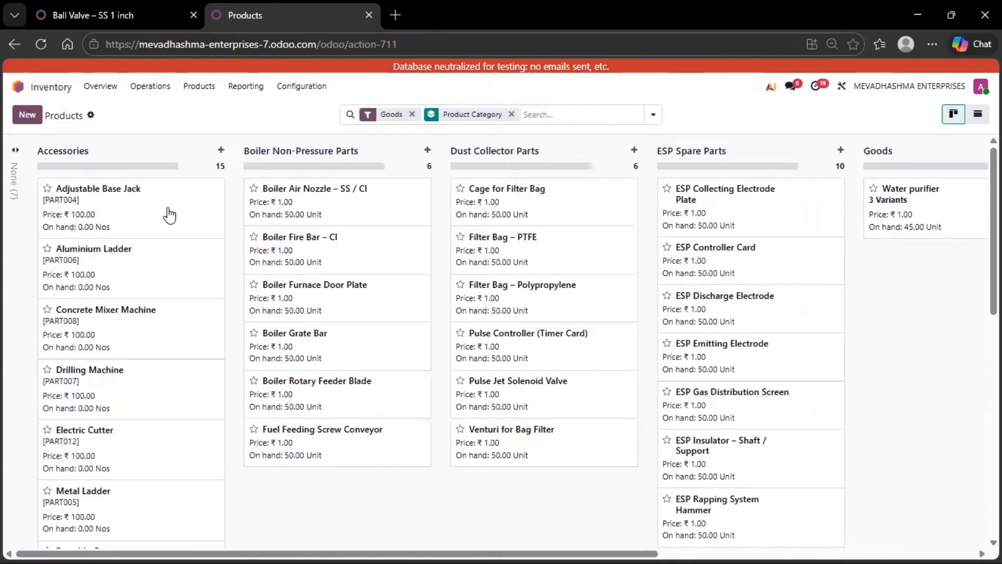
scroll(148, 310, "down", 3)
scroll(147, 312, "down", 8)
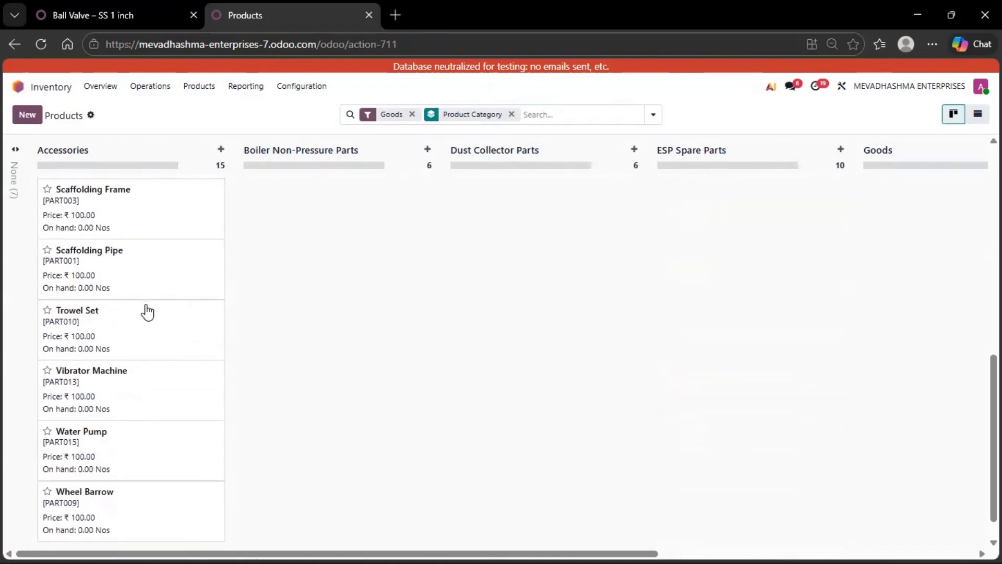
scroll(147, 311, "up", 10)
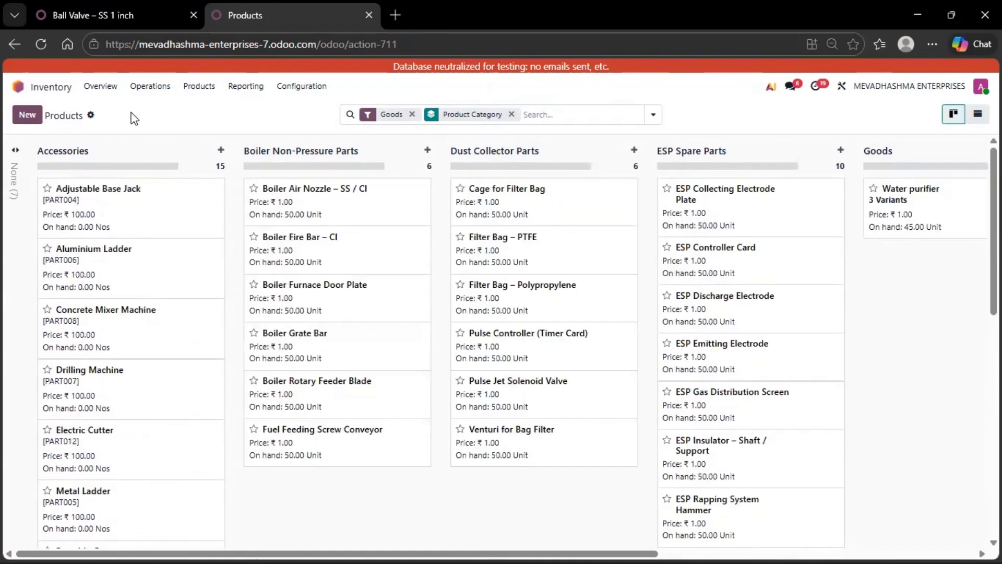